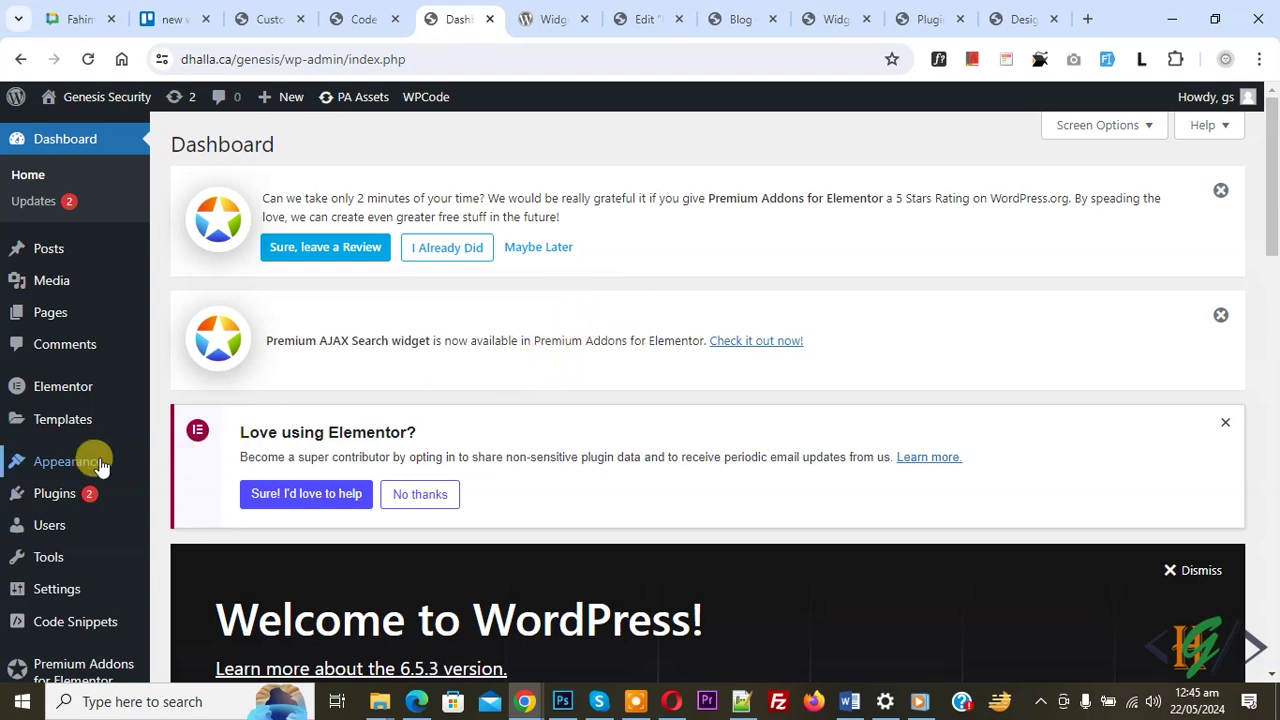
Copy the widget area registration code from the Codex Widgetizing Themes page.
mouse_move(93, 463)
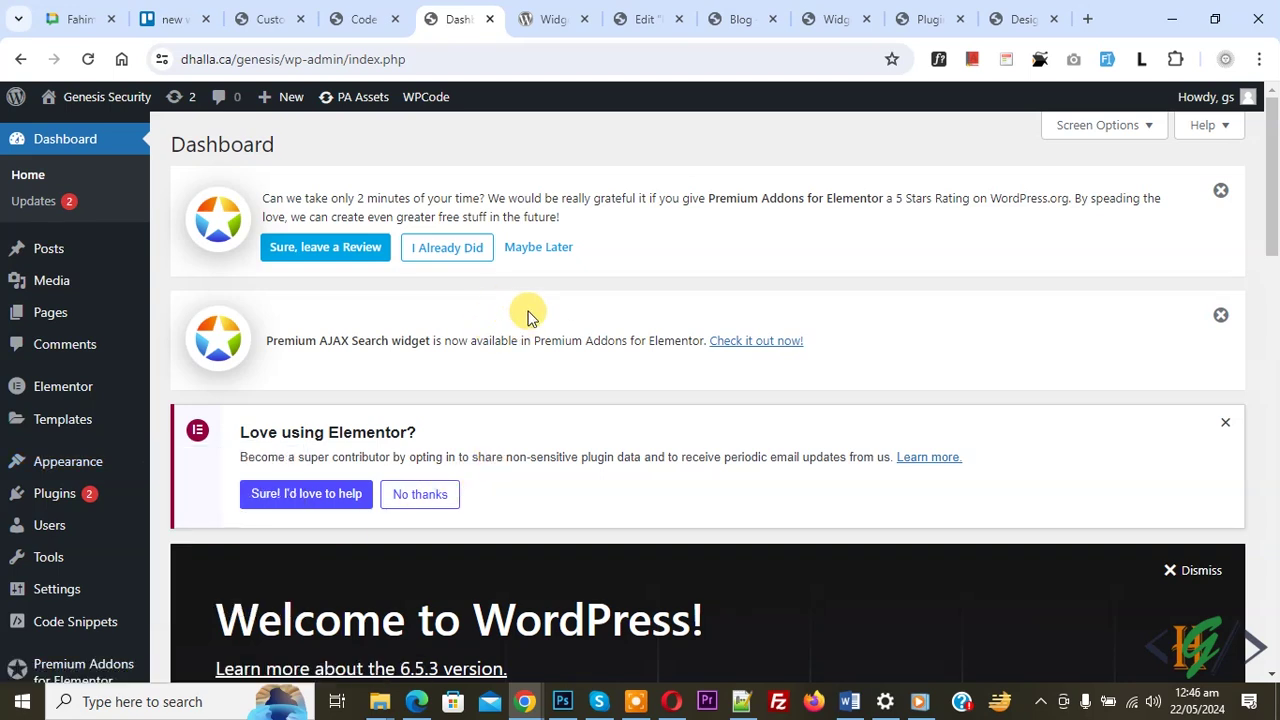
left_click(555, 18)
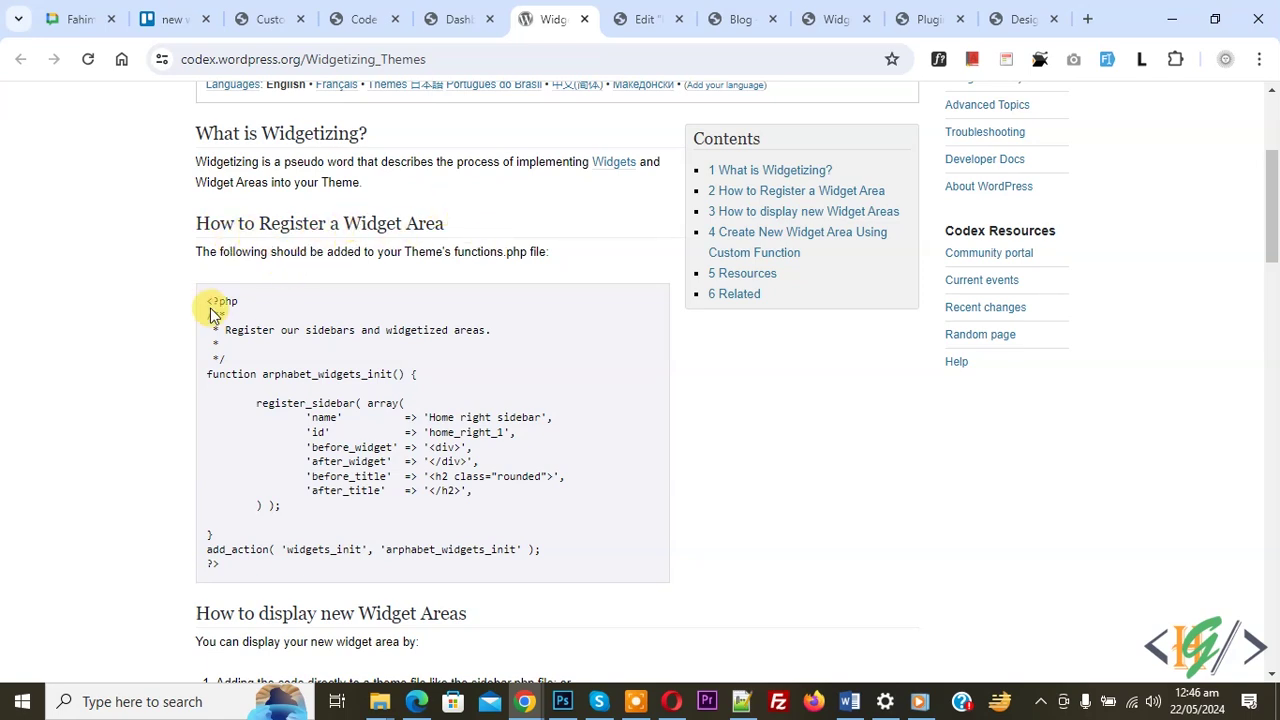
left_click_drag(210, 311, 352, 566)
Back in the WordPress dashboard, go to Plugins > Add New Plugin.
left_click(466, 10)
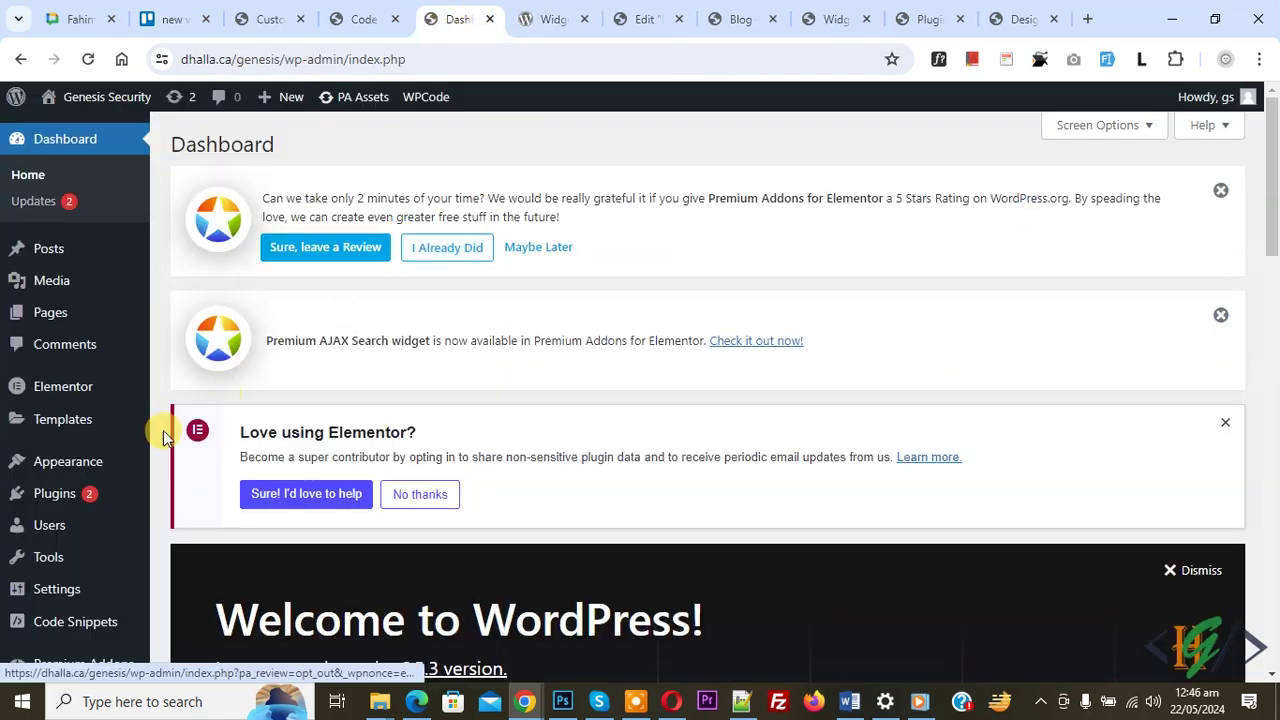
mouse_move(80, 491)
left_click(207, 522)
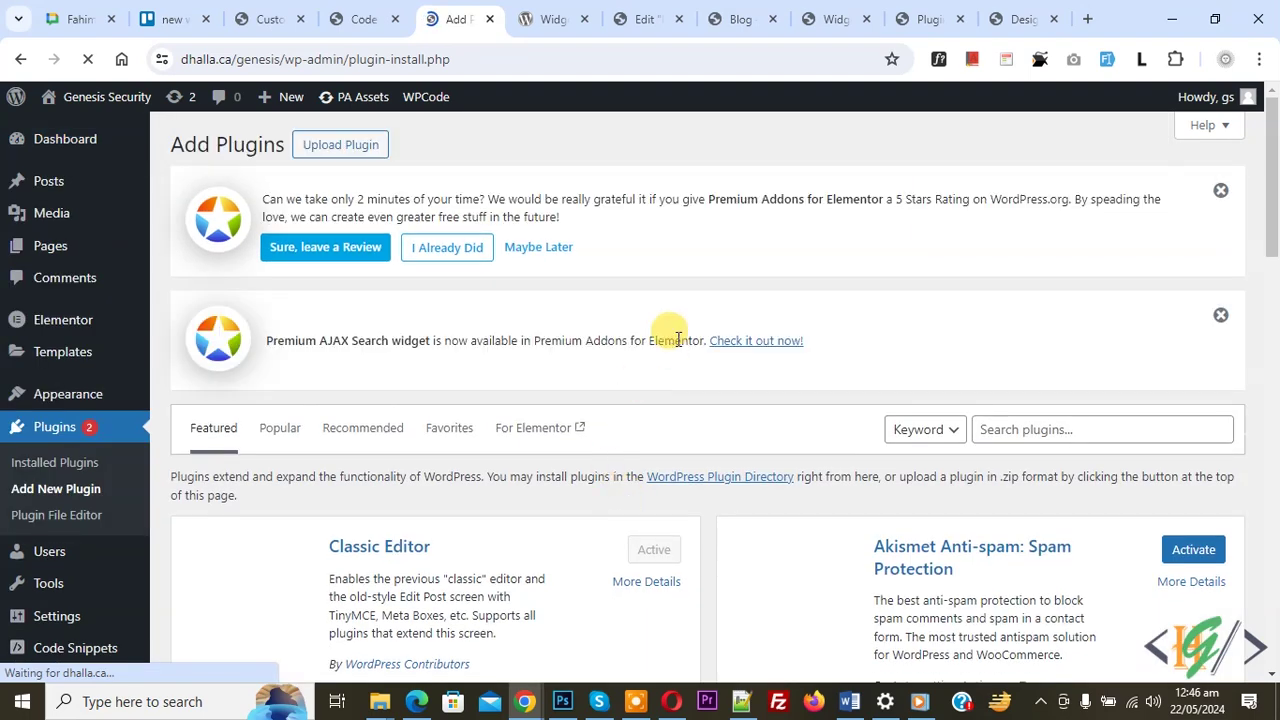
Search plugins for 'wpcode', confirm WPCode shows Active, and go to its Add Snippet page.
left_click(1006, 430)
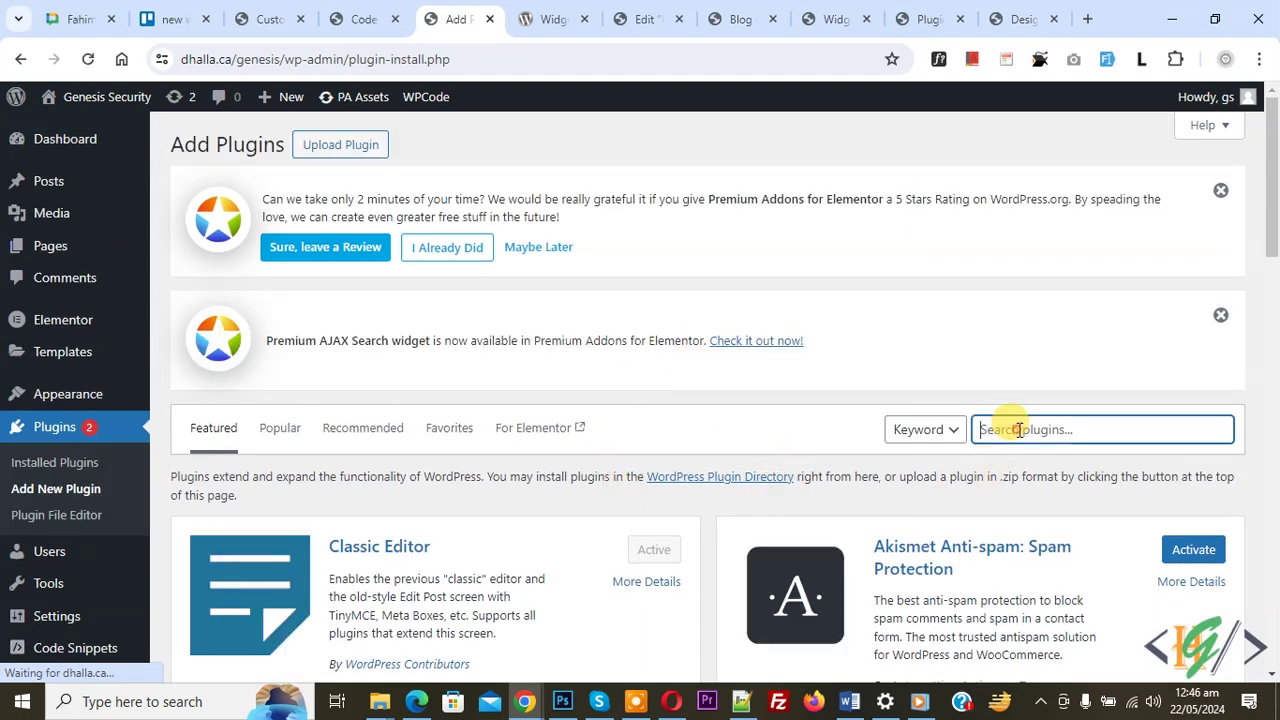
type("wpcode")
key("Return")
scroll(405, 488, "down", 1)
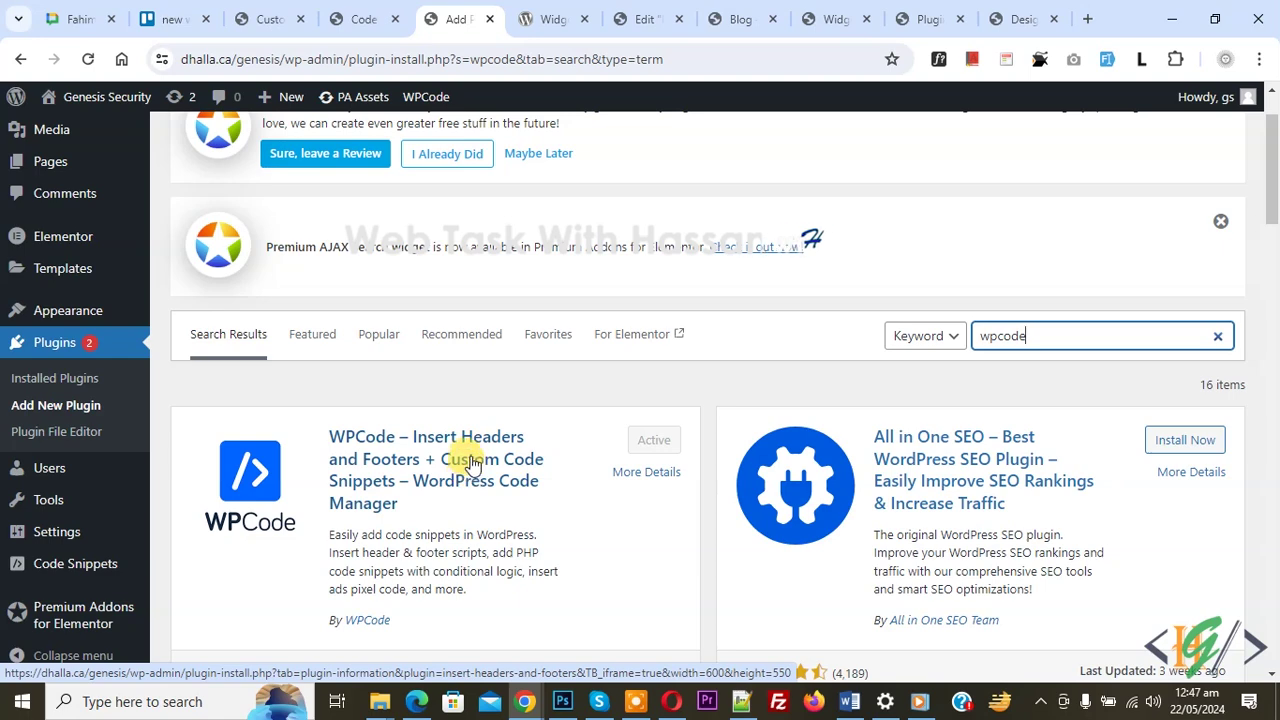
scroll(470, 463, "down", 1)
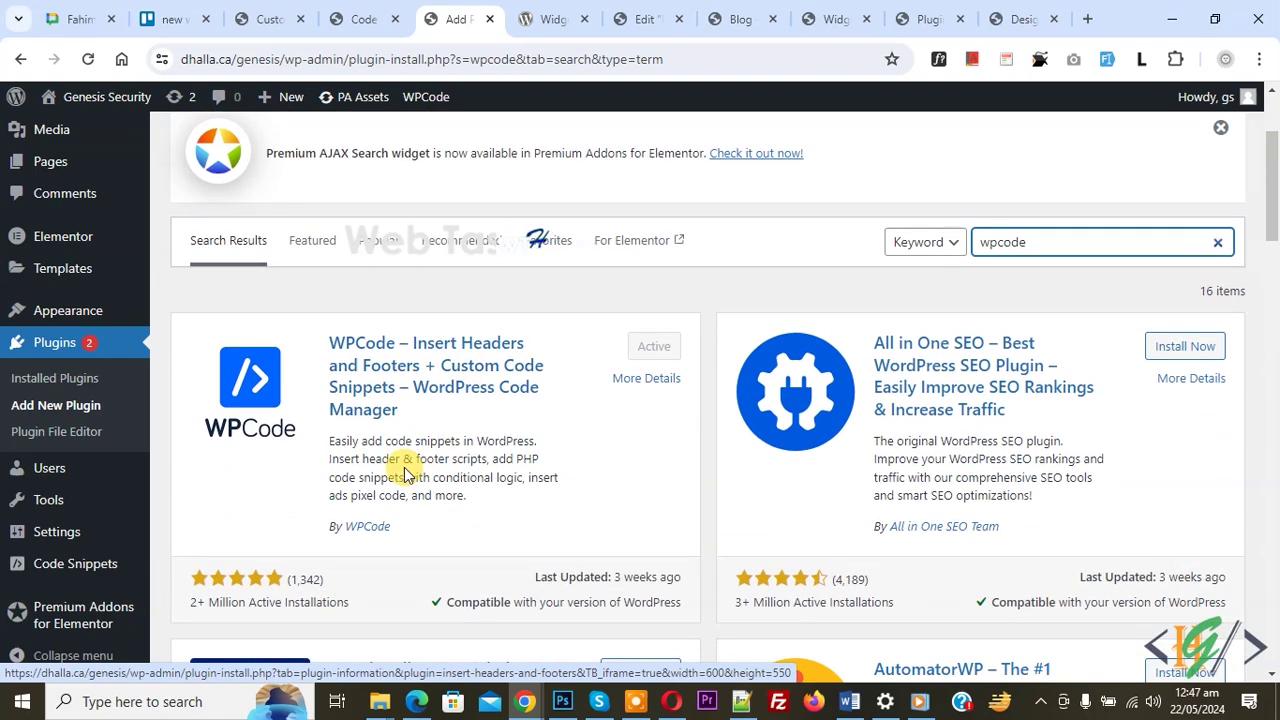
mouse_move(60, 563)
left_click(206, 415)
Start a blank snippet from 'Add Your Custom Code'.
scroll(558, 372, "down", 2)
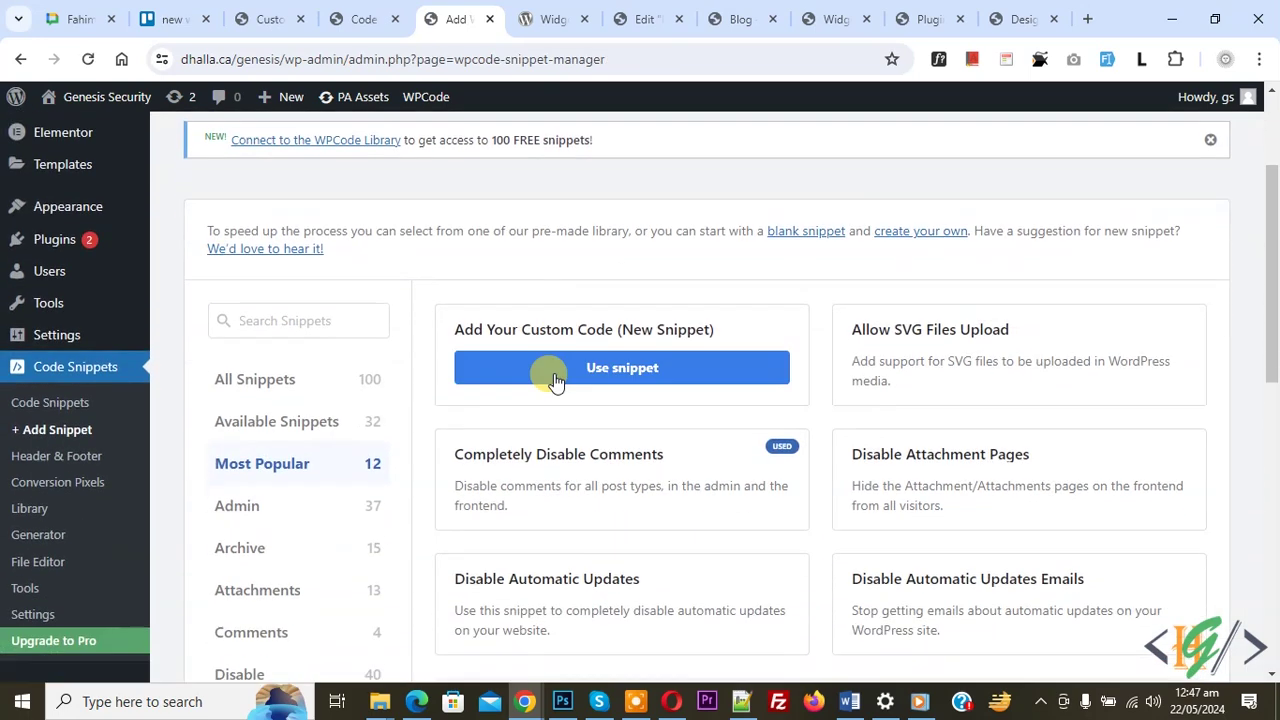
left_click(619, 374)
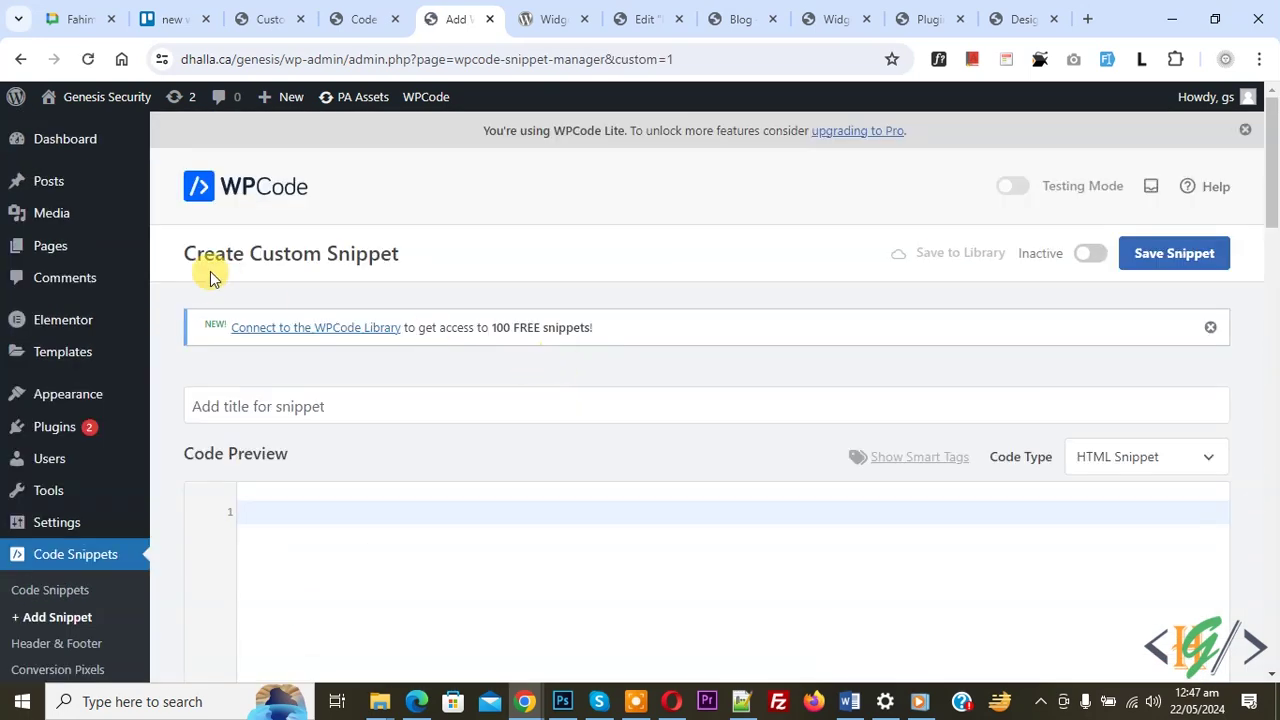
left_click_drag(196, 253, 428, 252)
left_click(441, 250)
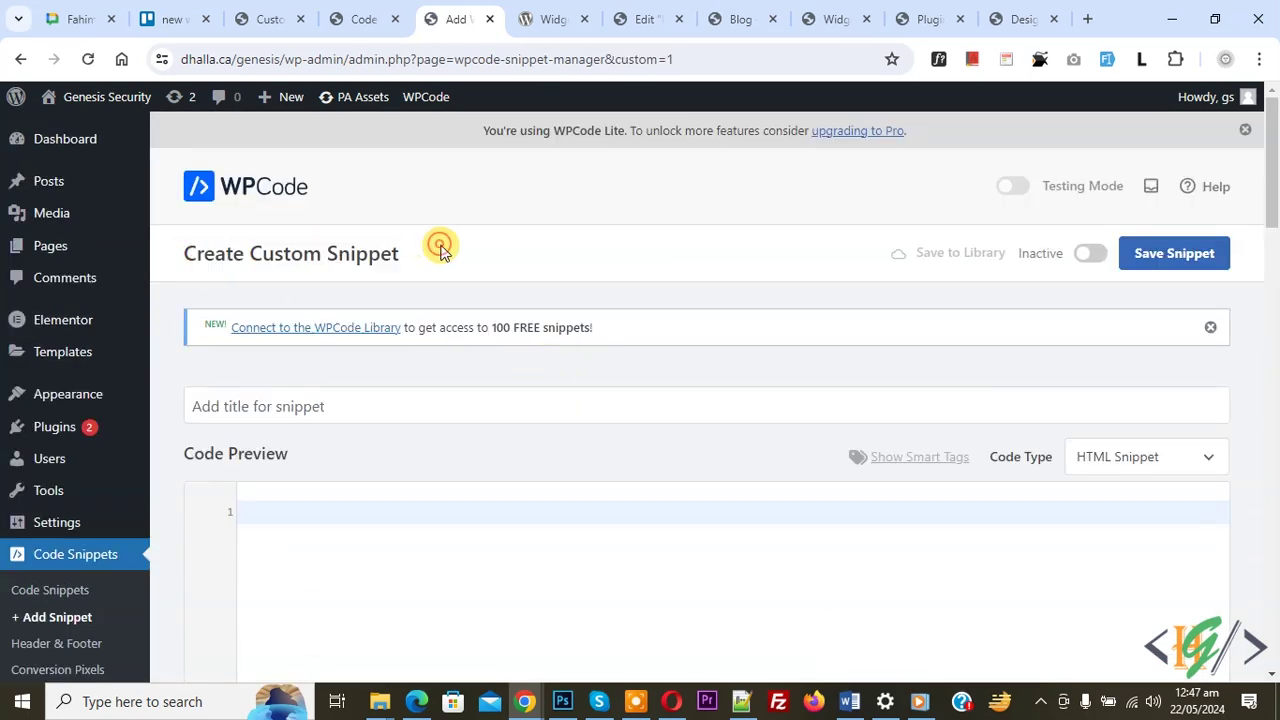
Set Code Type to PHP Snippet and paste the sidebar registration code into the editor.
scroll(320, 228, "down", 1)
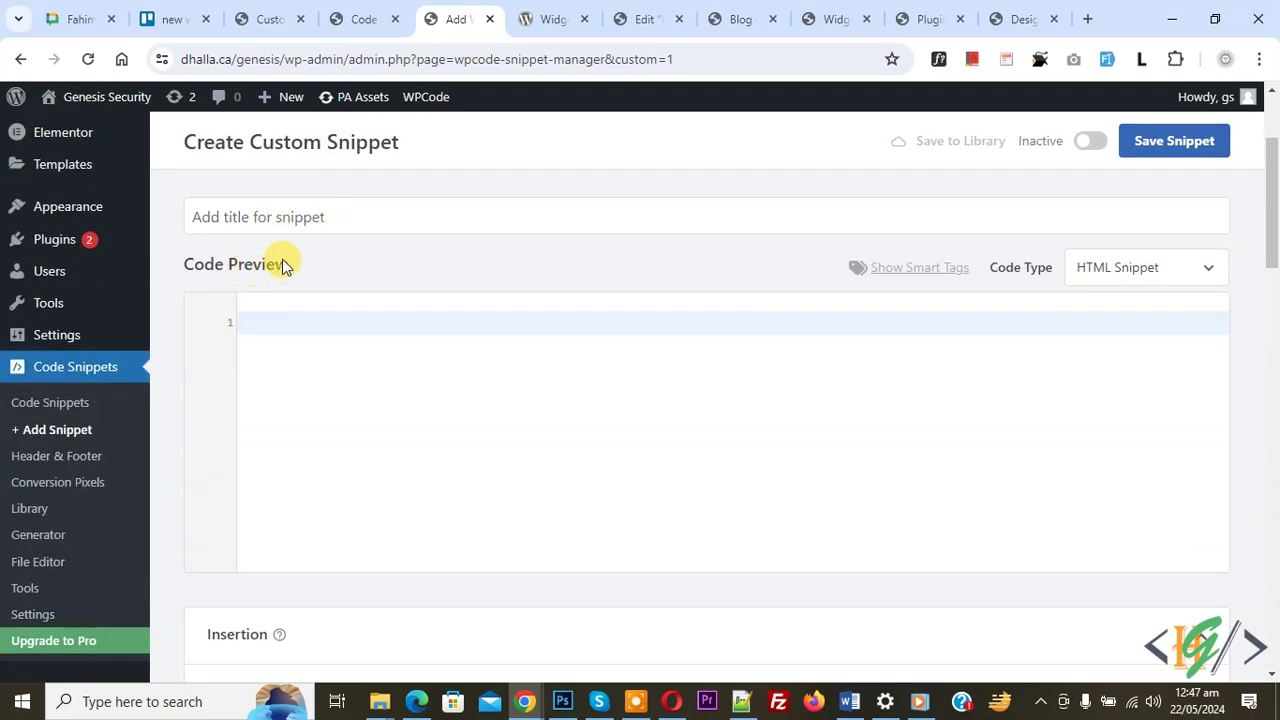
left_click(1180, 285)
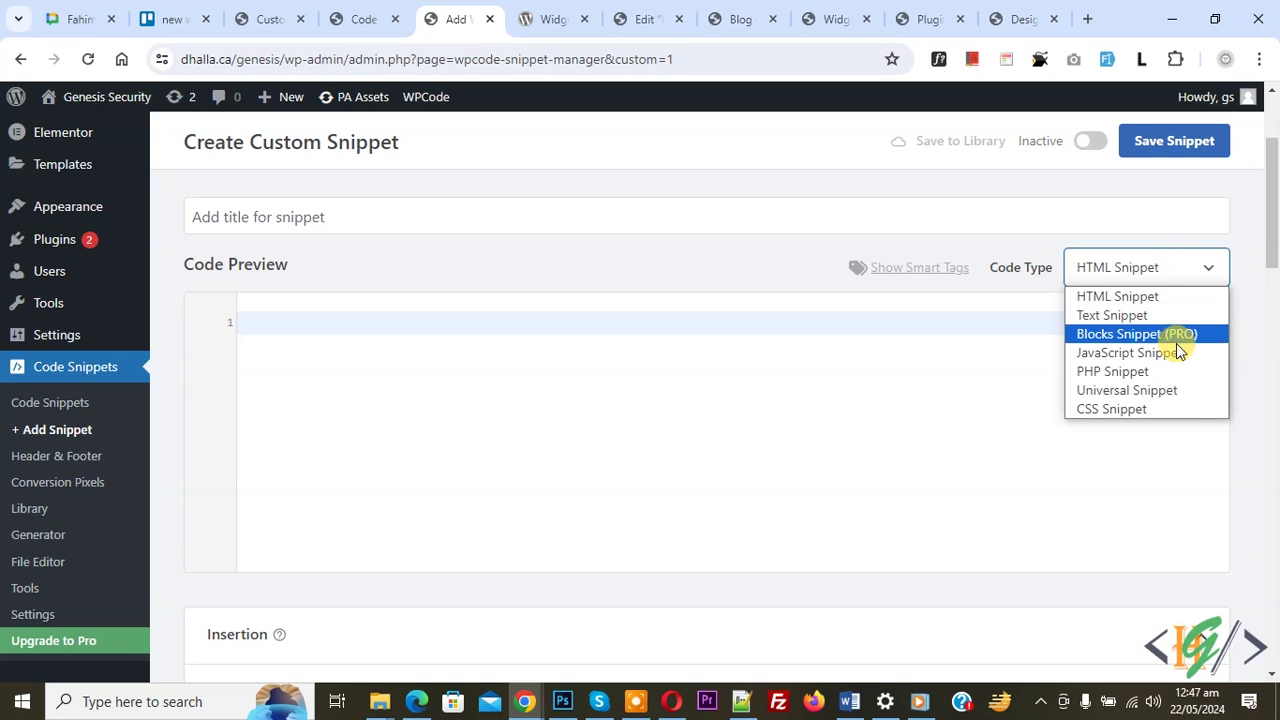
left_click(1169, 371)
left_click(502, 370)
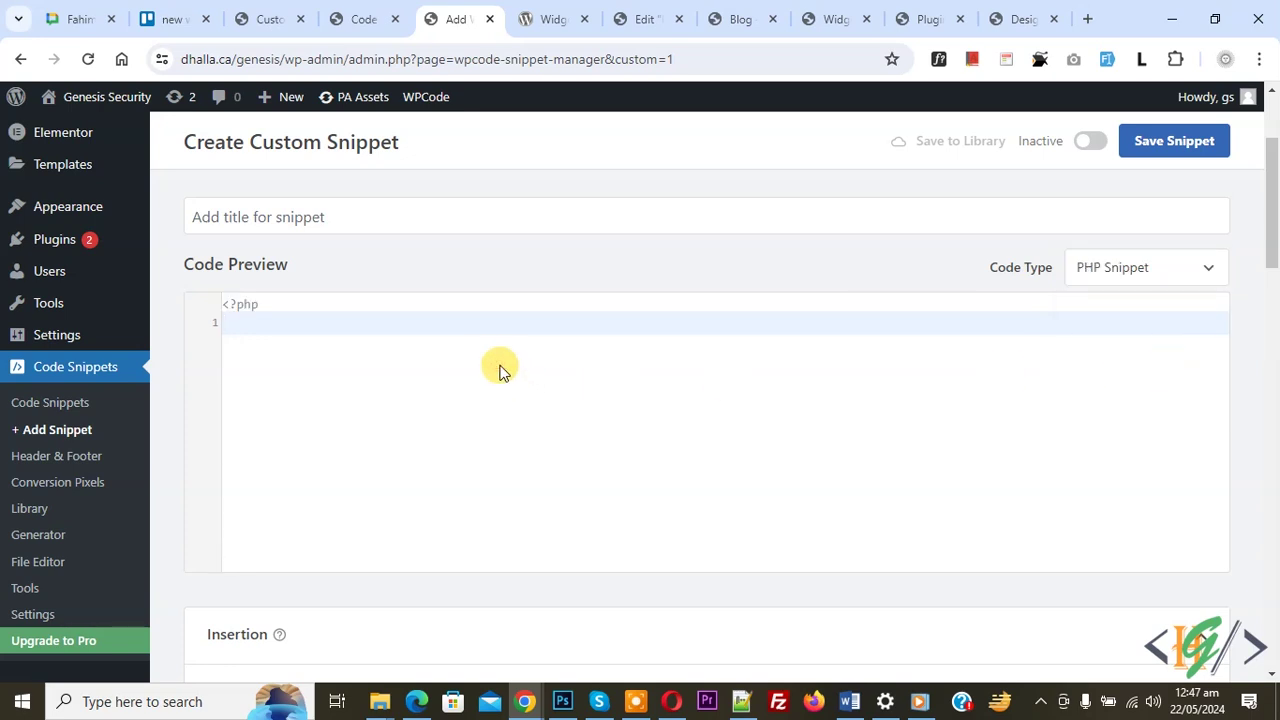
key("ctrl+v")
left_click_drag(617, 540, 205, 273)
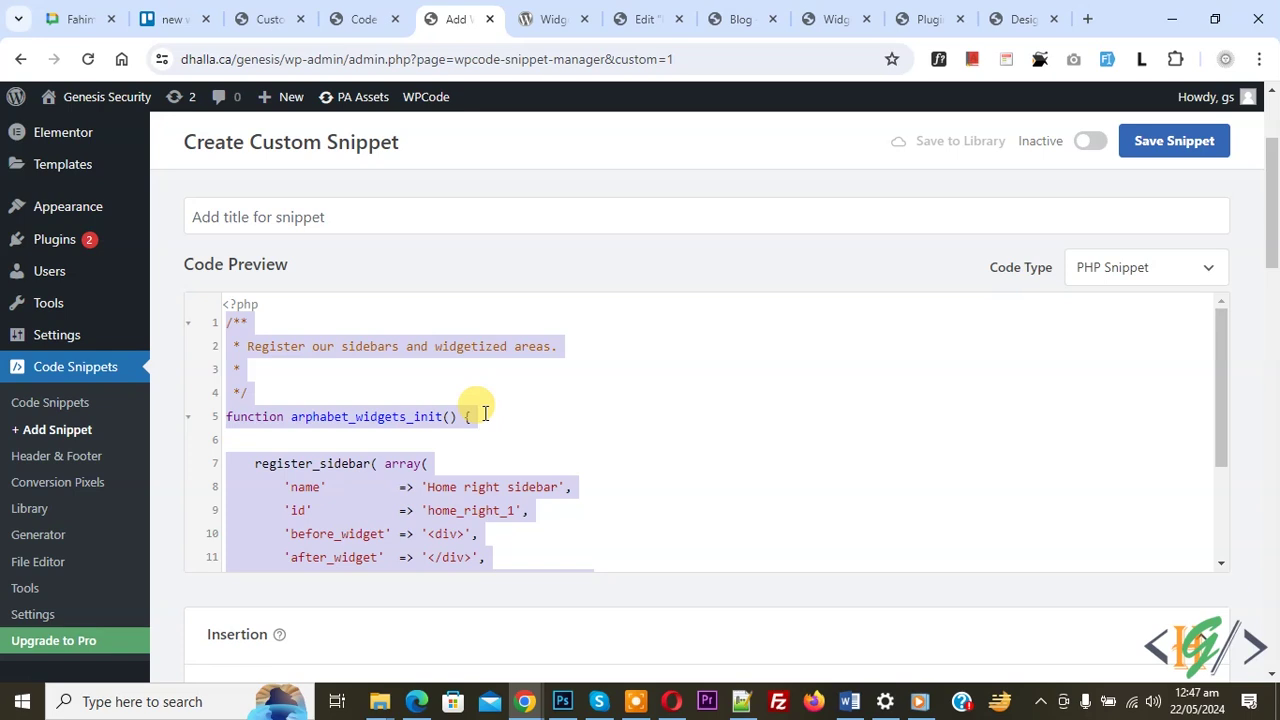
key("ctrl+plus")
key("ctrl+plus")
key("ctrl+plus")
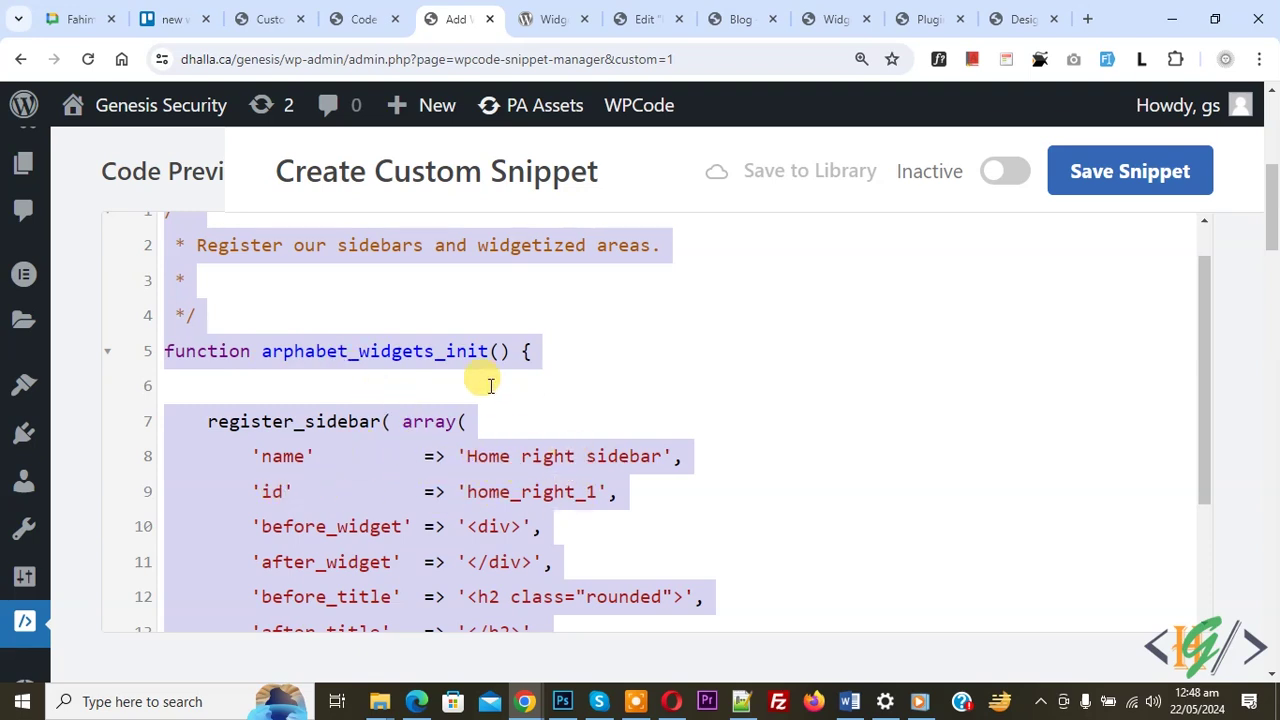
scroll(490, 385, "down", 2)
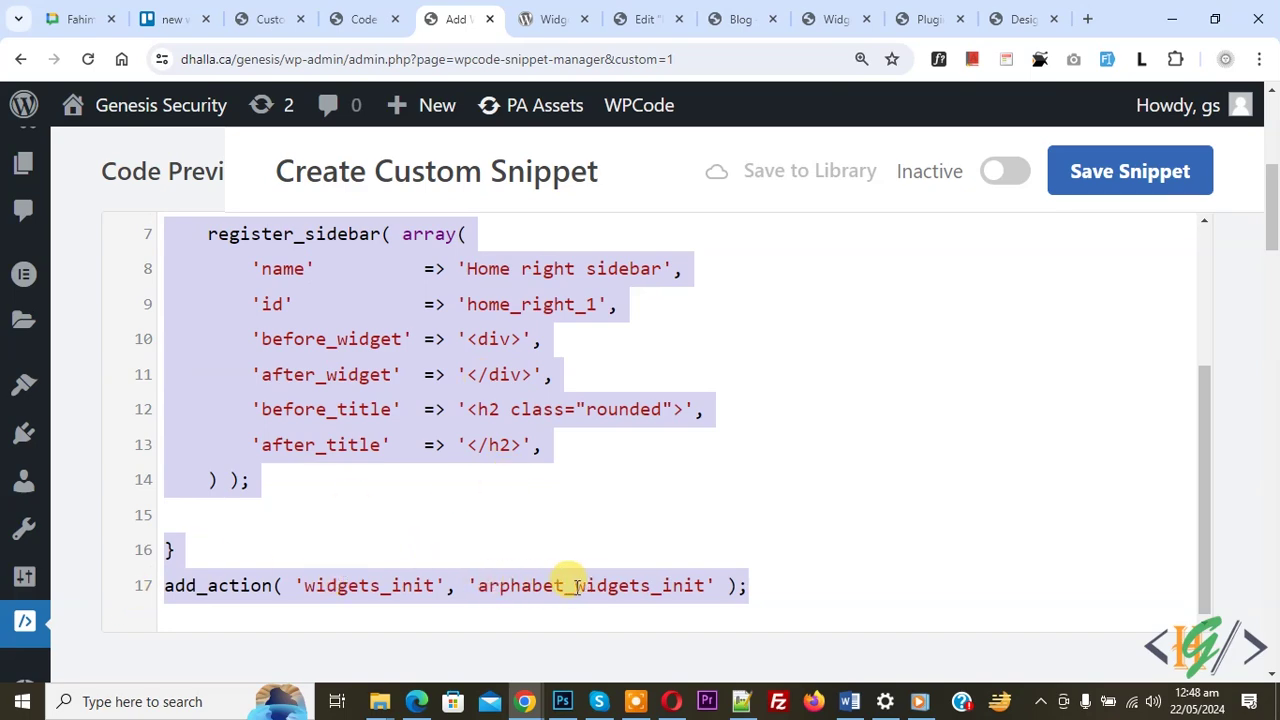
key("ctrl+0")
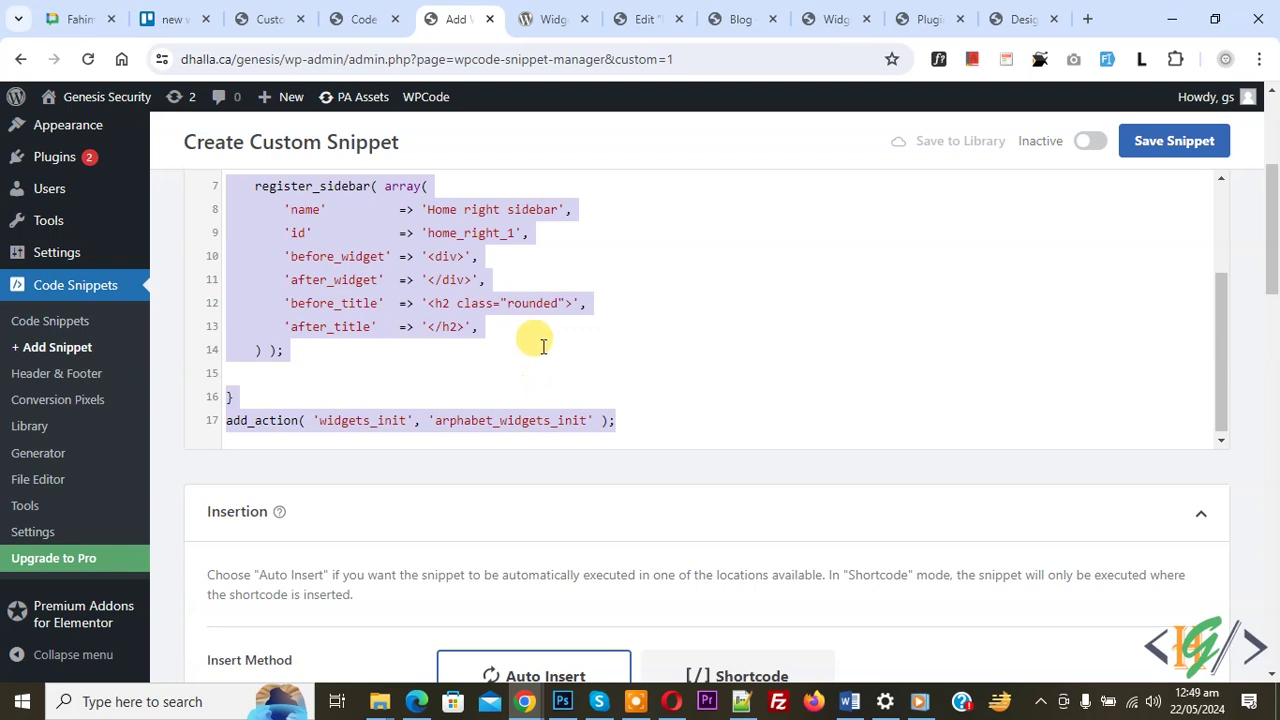
Toggle the snippet from Inactive to Active and save it, confirming 'Snippet created & Saved.'.
left_click_drag(1266, 217, 1275, 283)
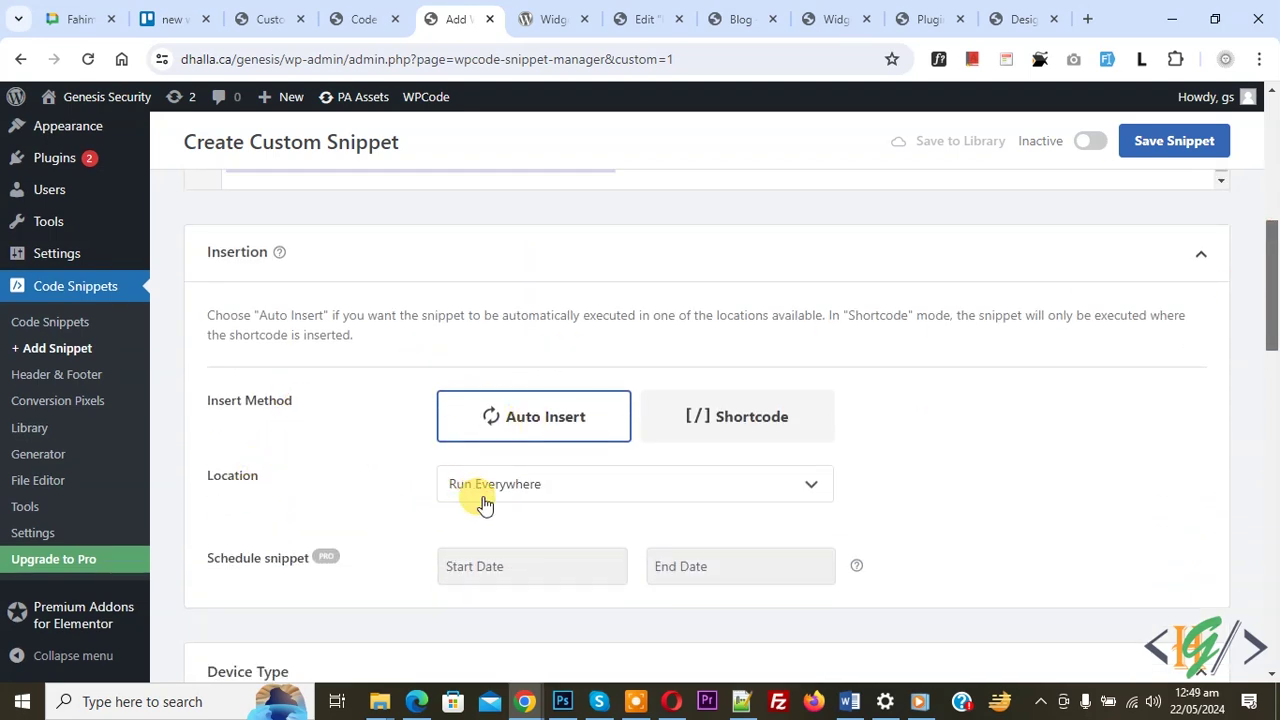
left_click(1093, 146)
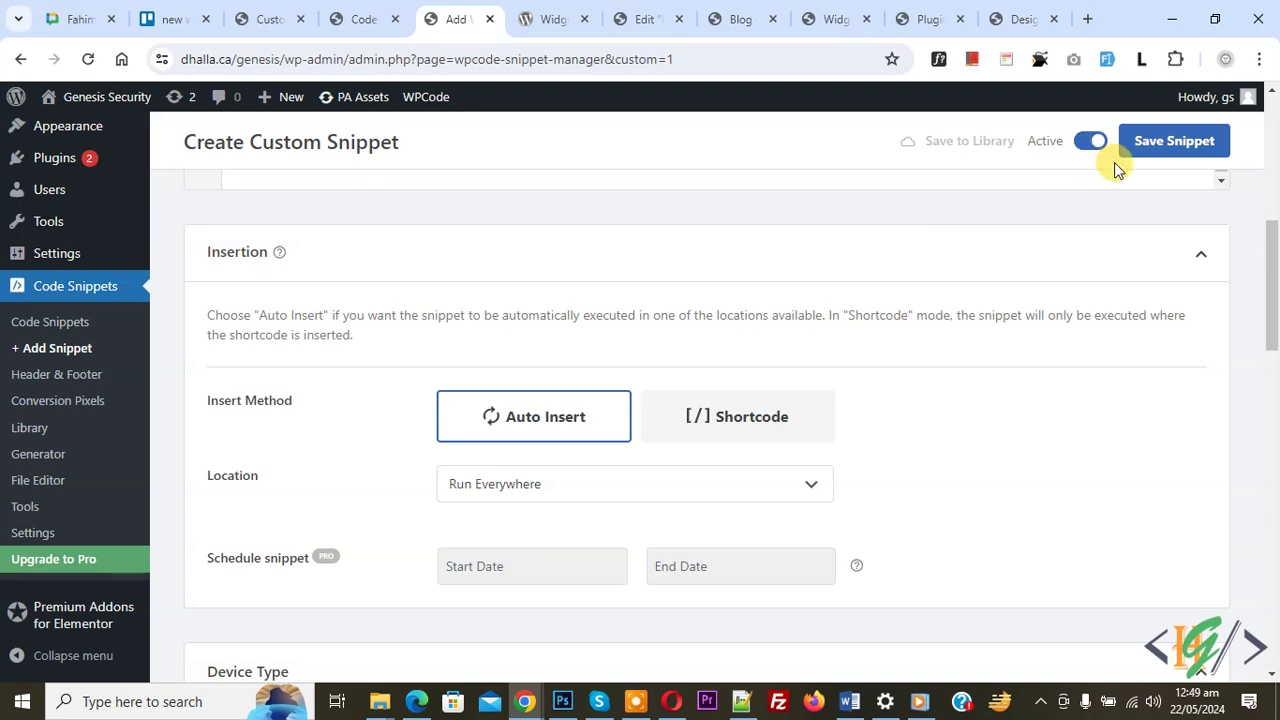
left_click(1180, 137)
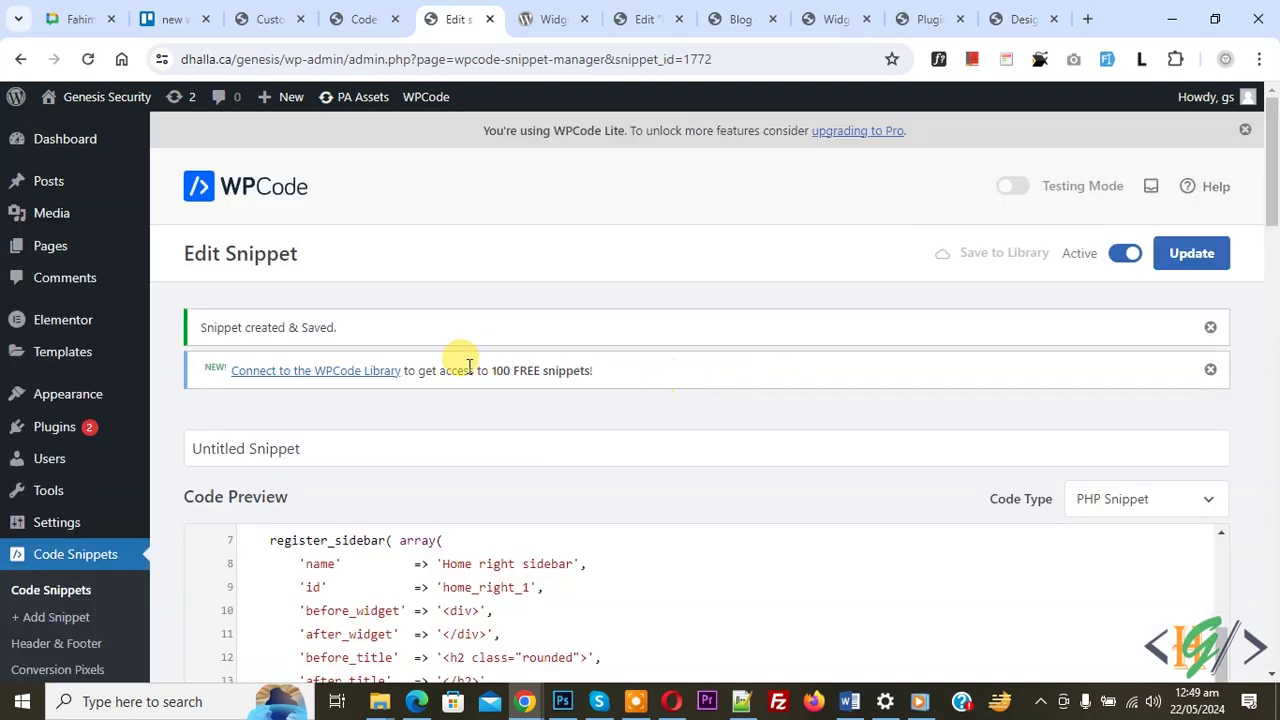
left_click_drag(202, 326, 374, 326)
left_click(374, 326)
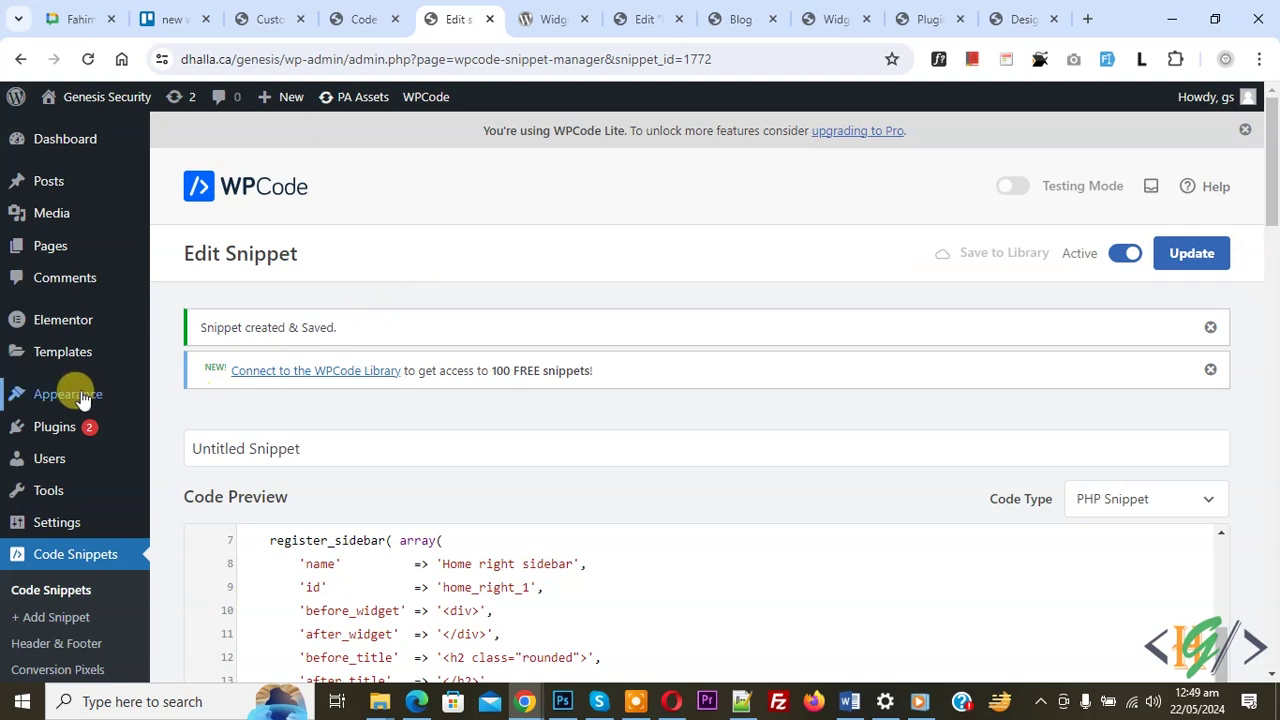
Open Appearance > Widgets in a new browser tab.
mouse_move(141, 398)
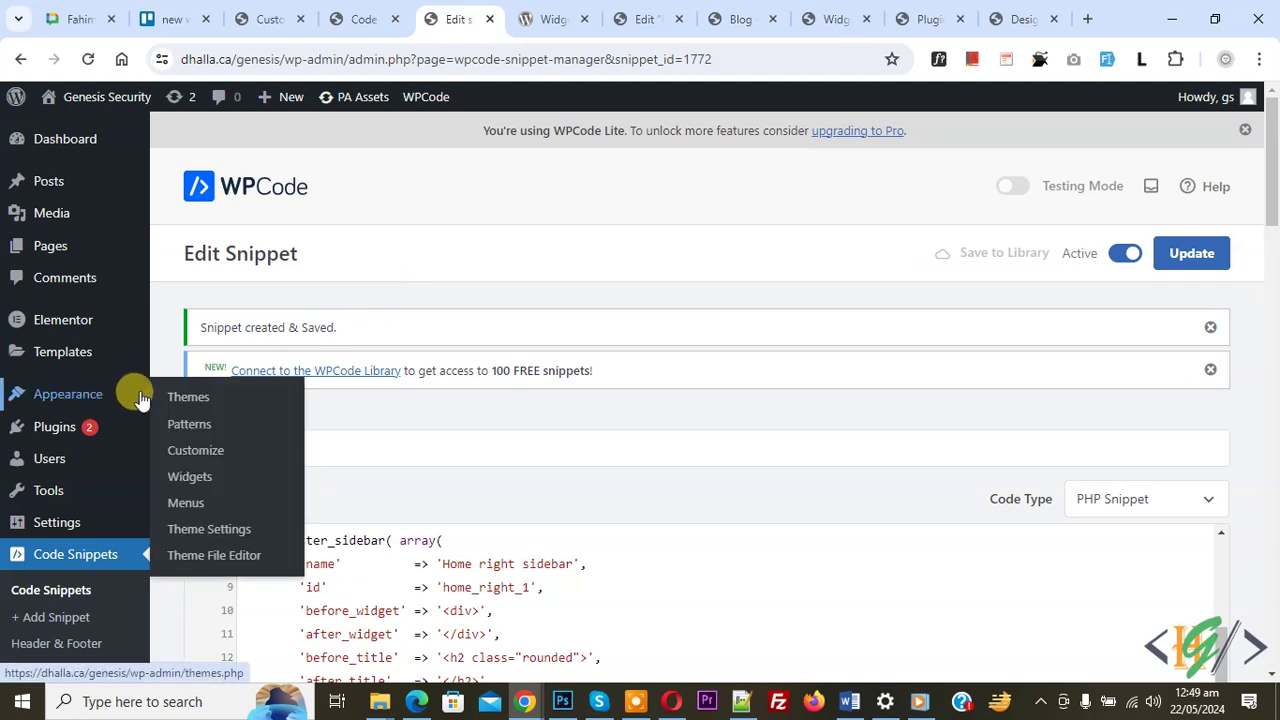
right_click(196, 485)
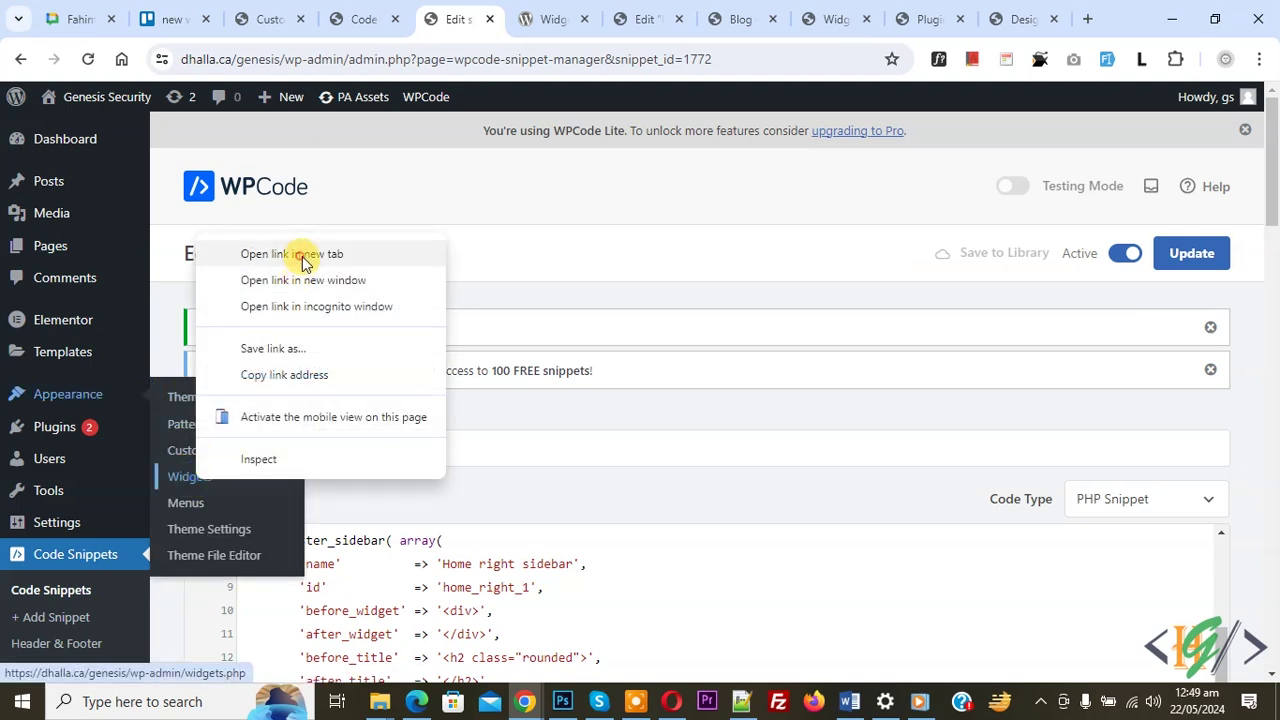
left_click(303, 251)
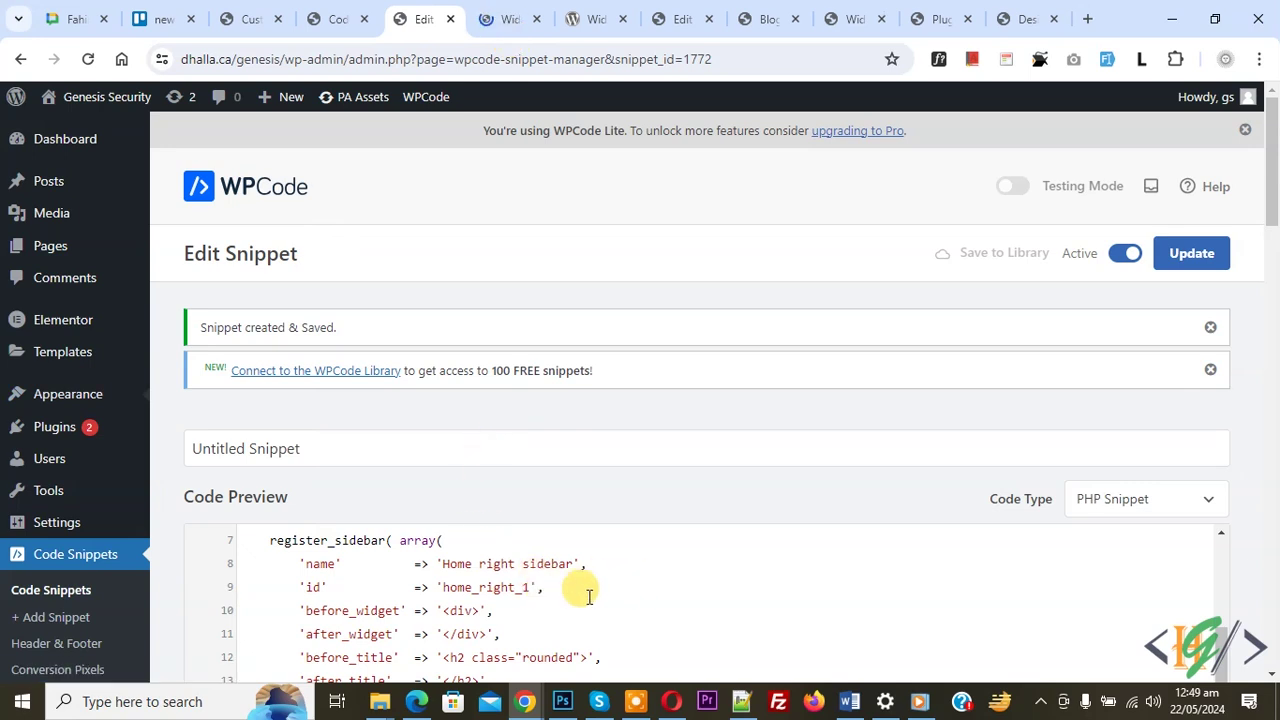
Check the Widgets tab shows the empty Home right sidebar, then return to the Edit Snippet tab.
mouse_move(98, 405)
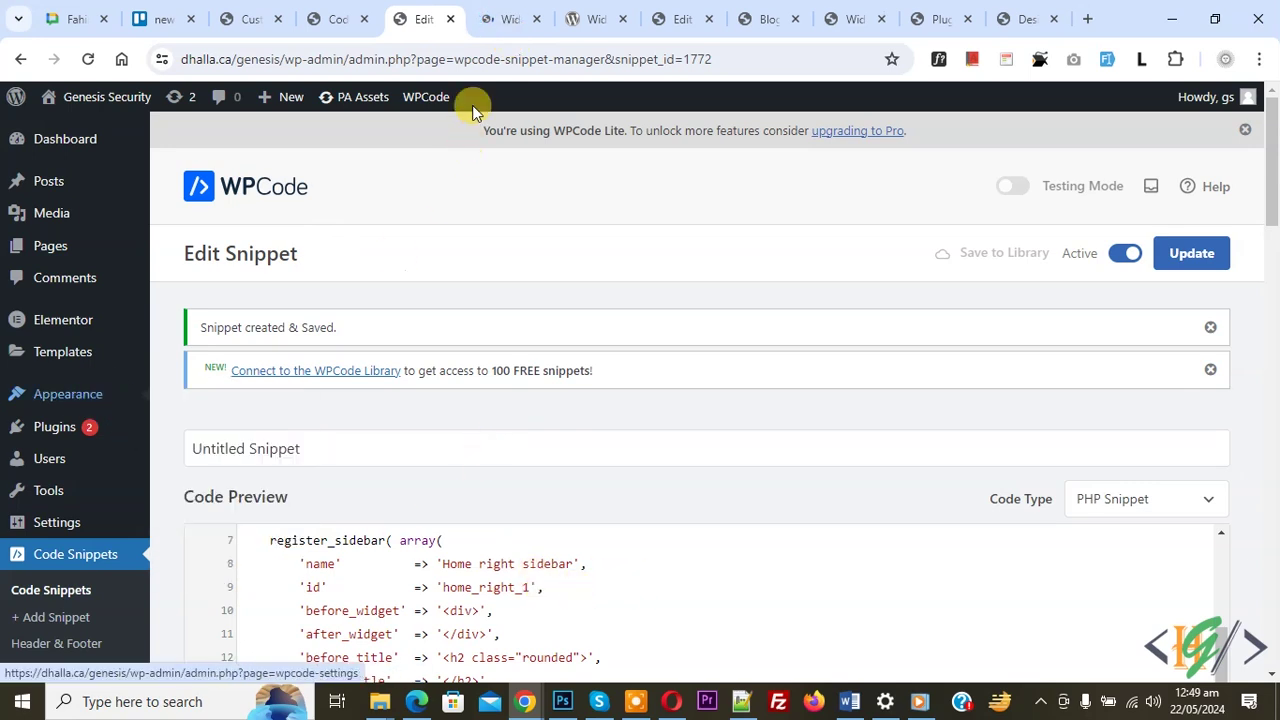
left_click(505, 19)
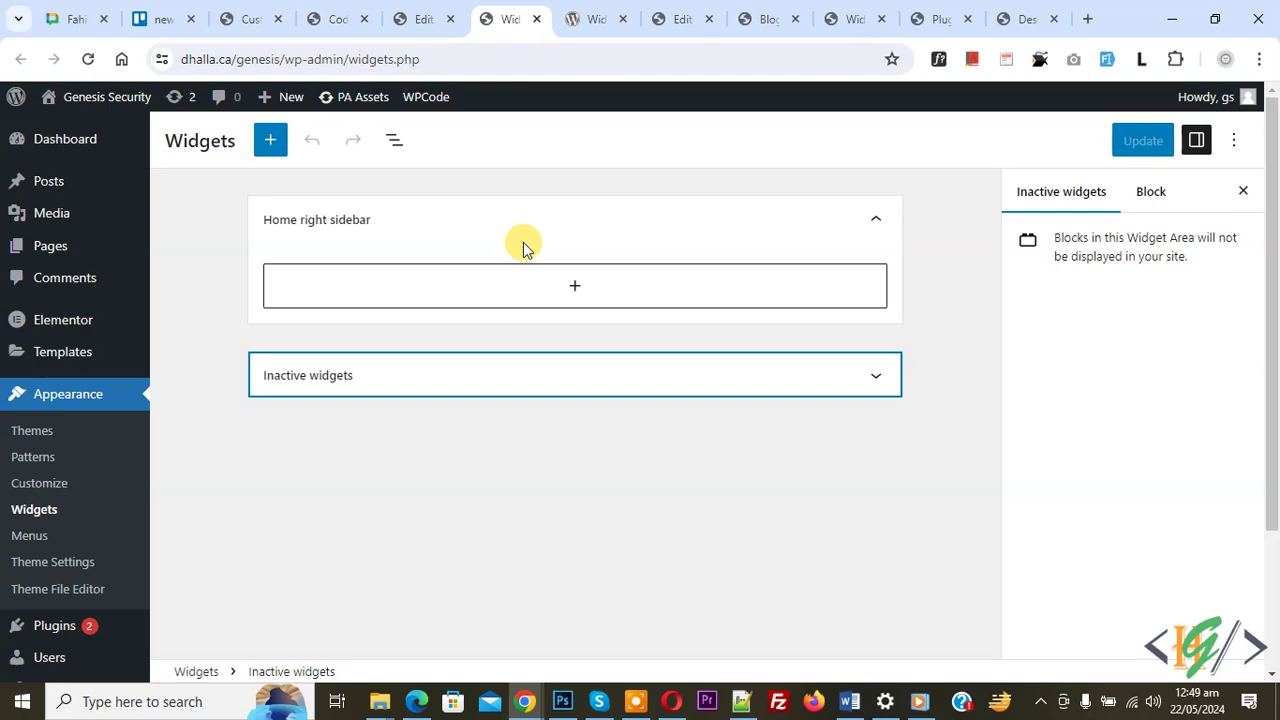
left_click(418, 18)
scroll(600, 450, "down", 2)
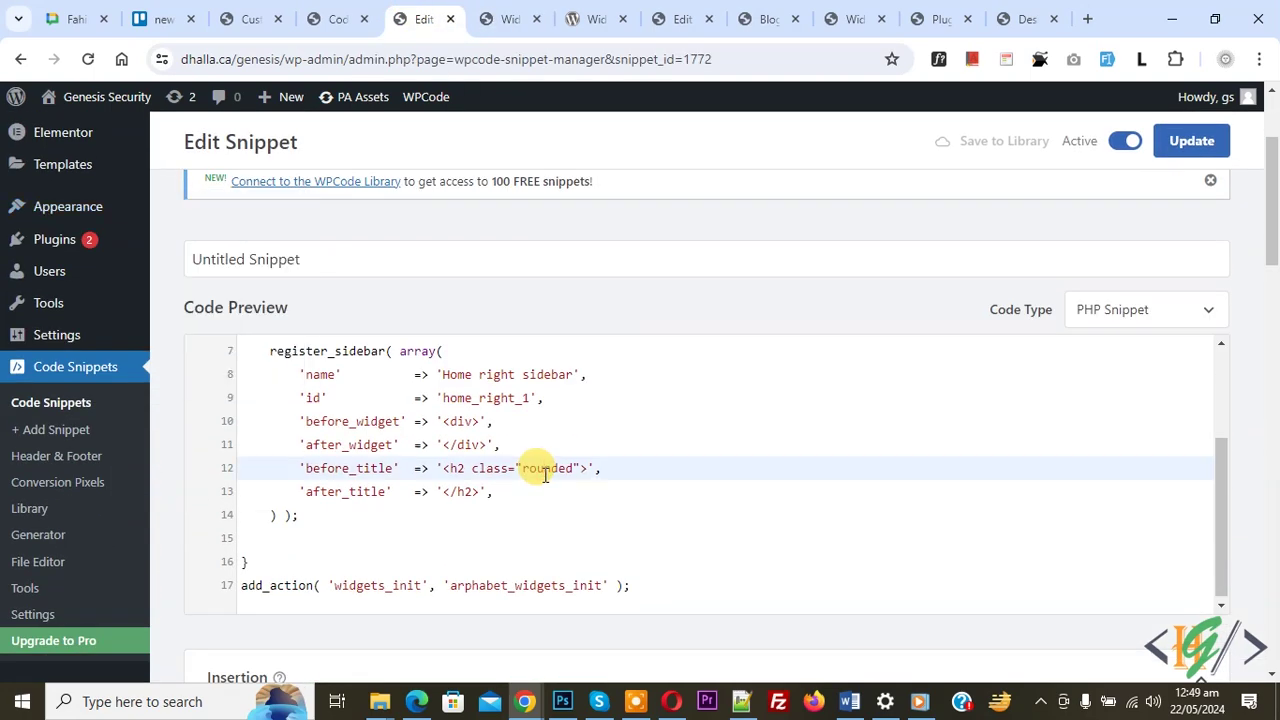
scroll(545, 475, "up", 2)
Duplicate the arphabet_widgets_init function block below the add_action line.
left_click_drag(236, 398, 337, 420)
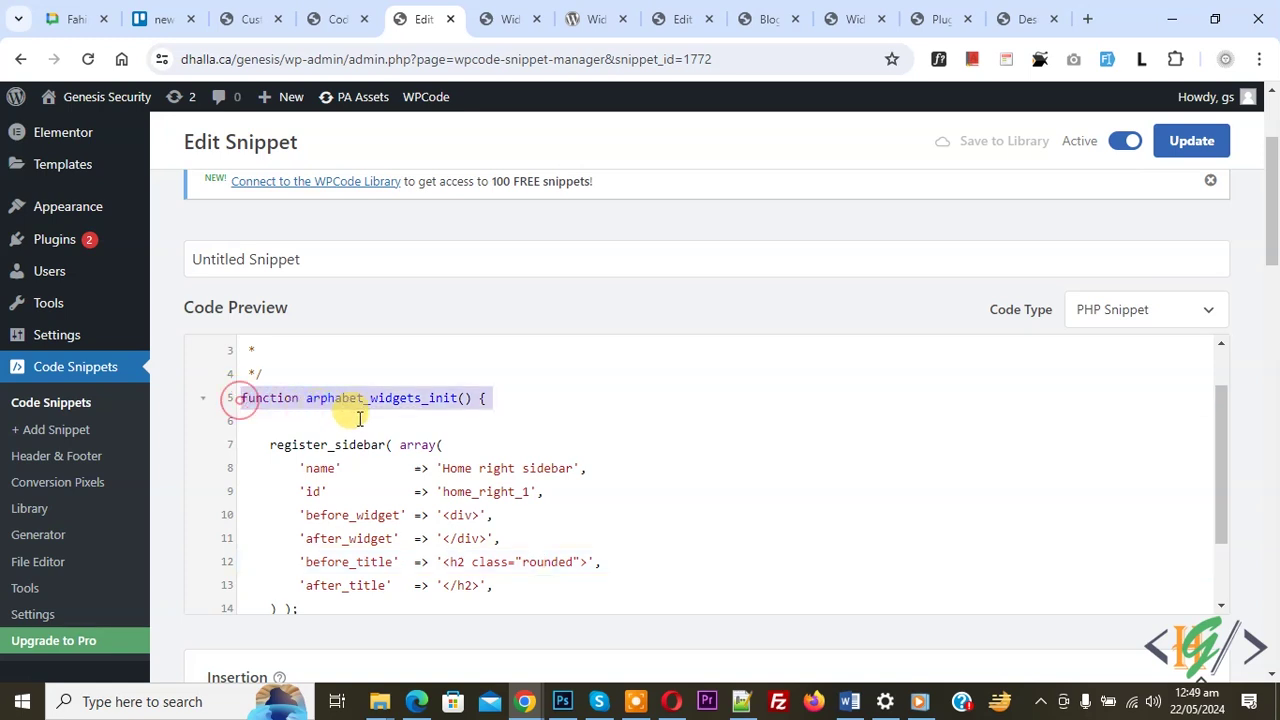
scroll(459, 424, "down", 4)
left_click(651, 489)
key("Return")
key("Return")
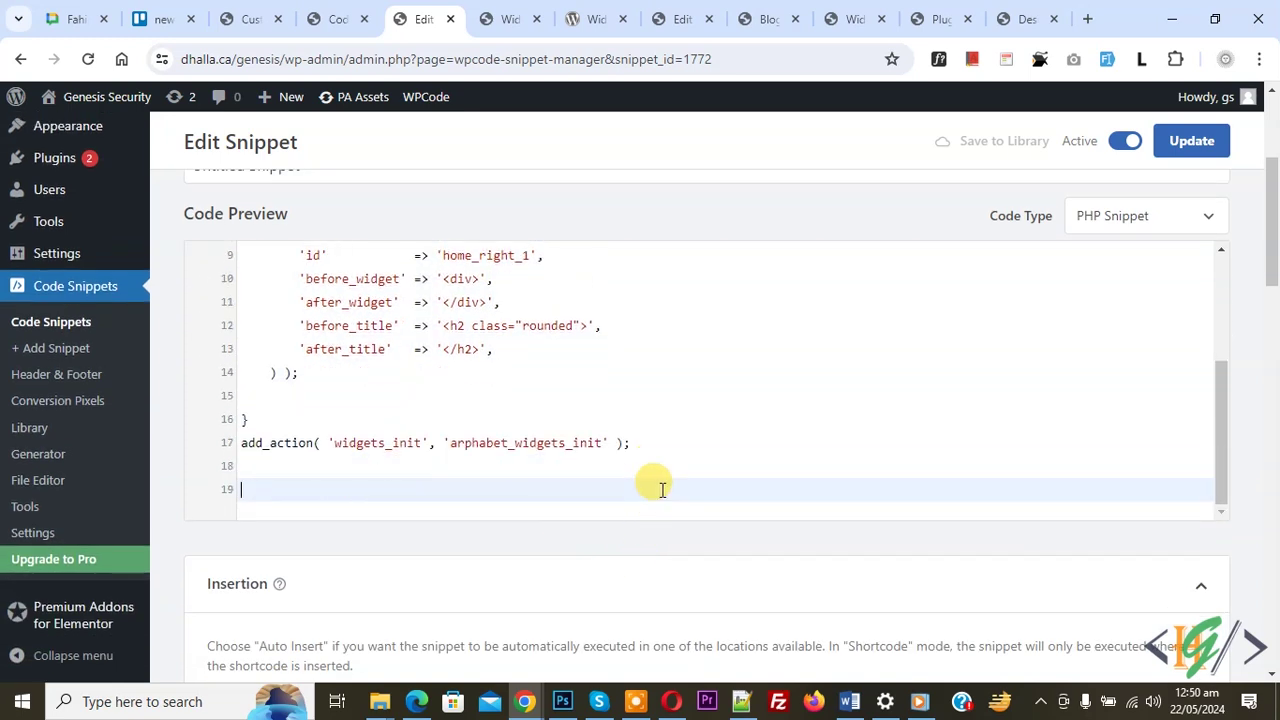
key("ctrl+v")
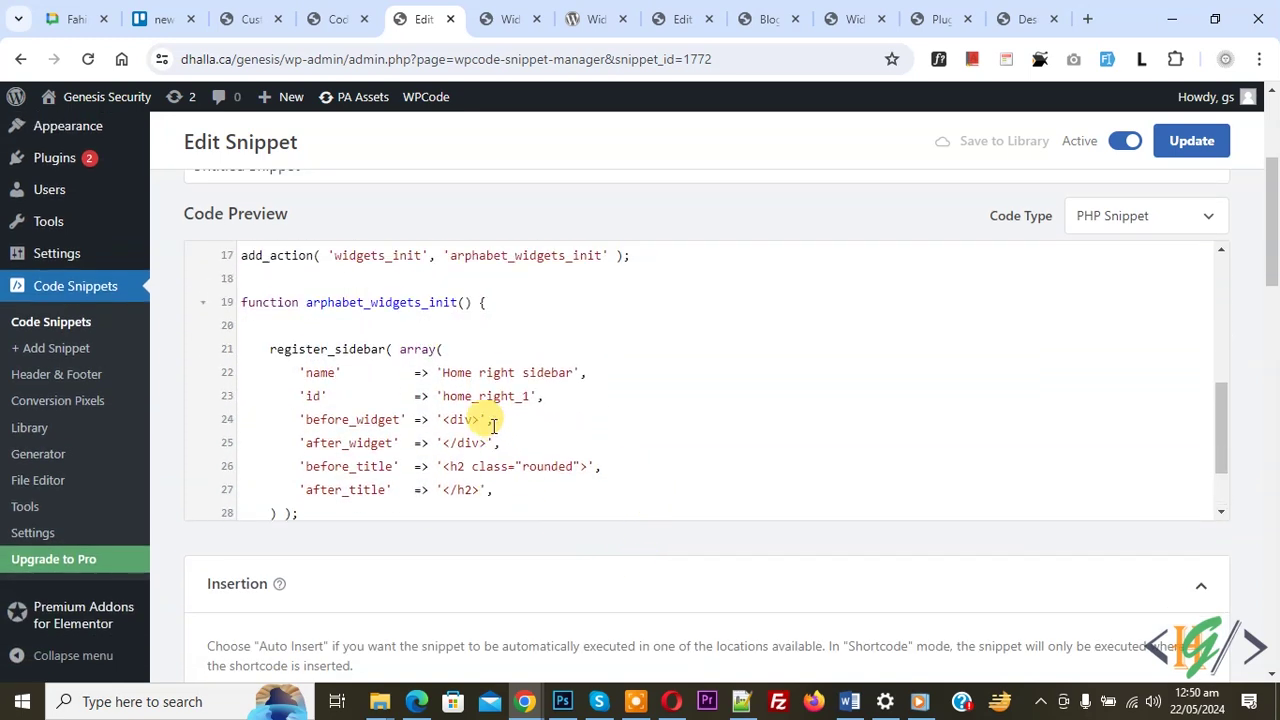
scroll(430, 395, "up", 3)
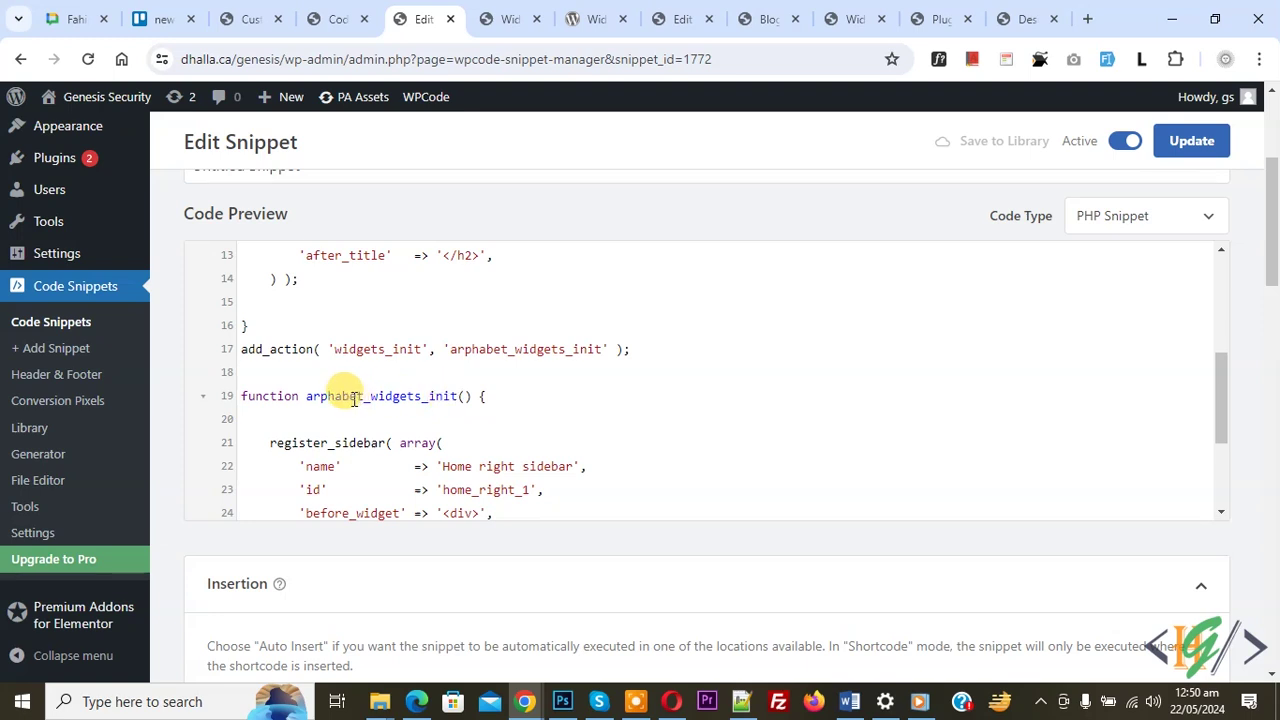
Rename the copy to arphabet_widgets_init1 registering 'Home right sidebar 2' (id home_right_2), then Update.
left_click(457, 396)
scroll(470, 395, "down", 2)
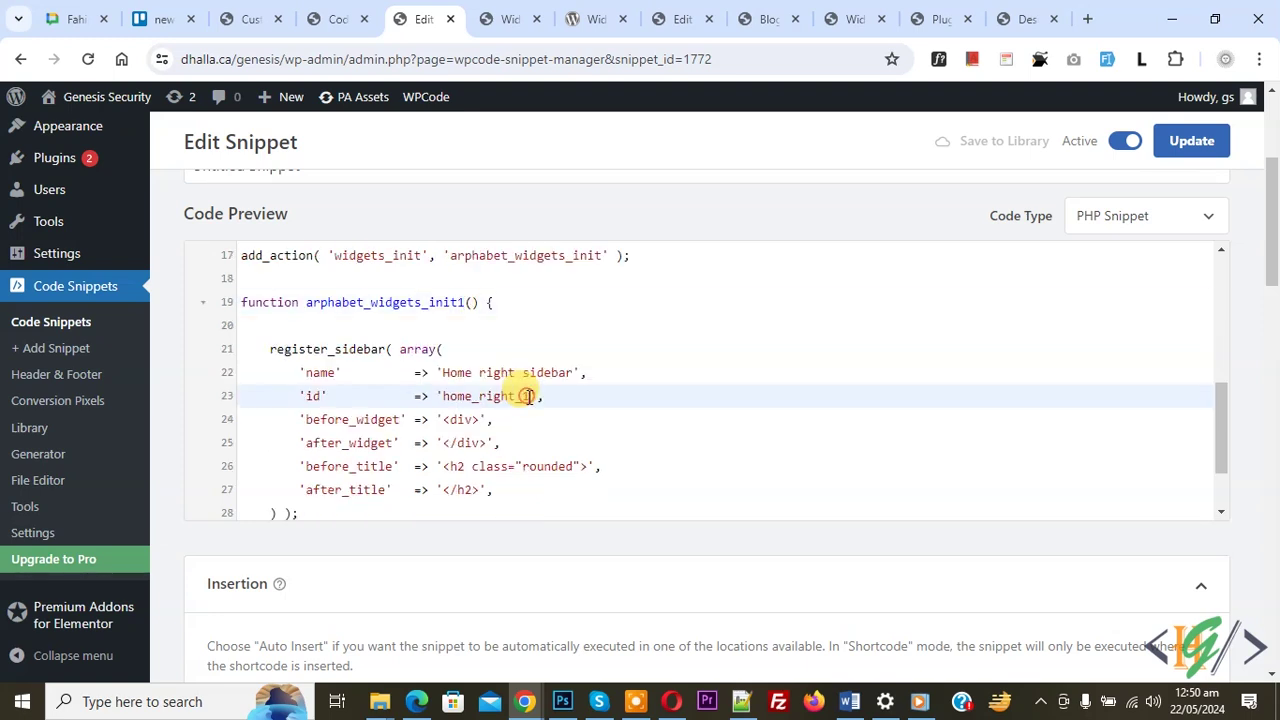
left_click(527, 396)
left_click(575, 373)
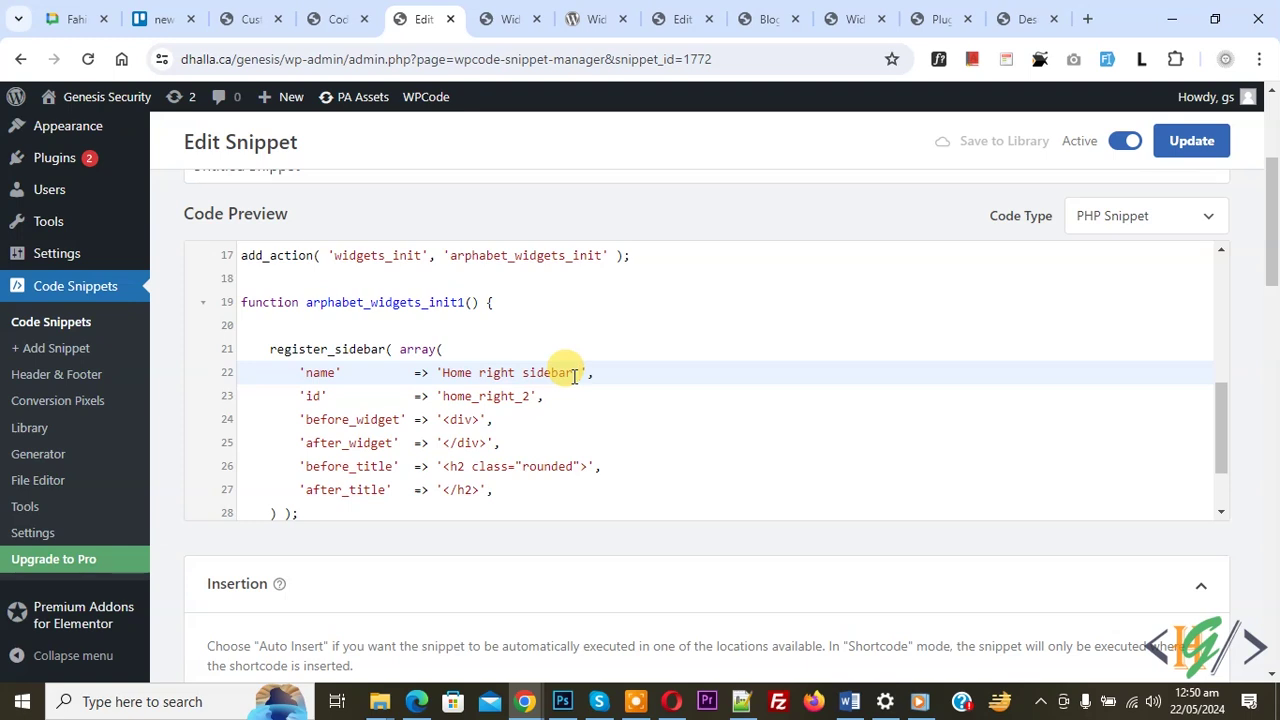
type("2")
scroll(557, 382, "down", 2)
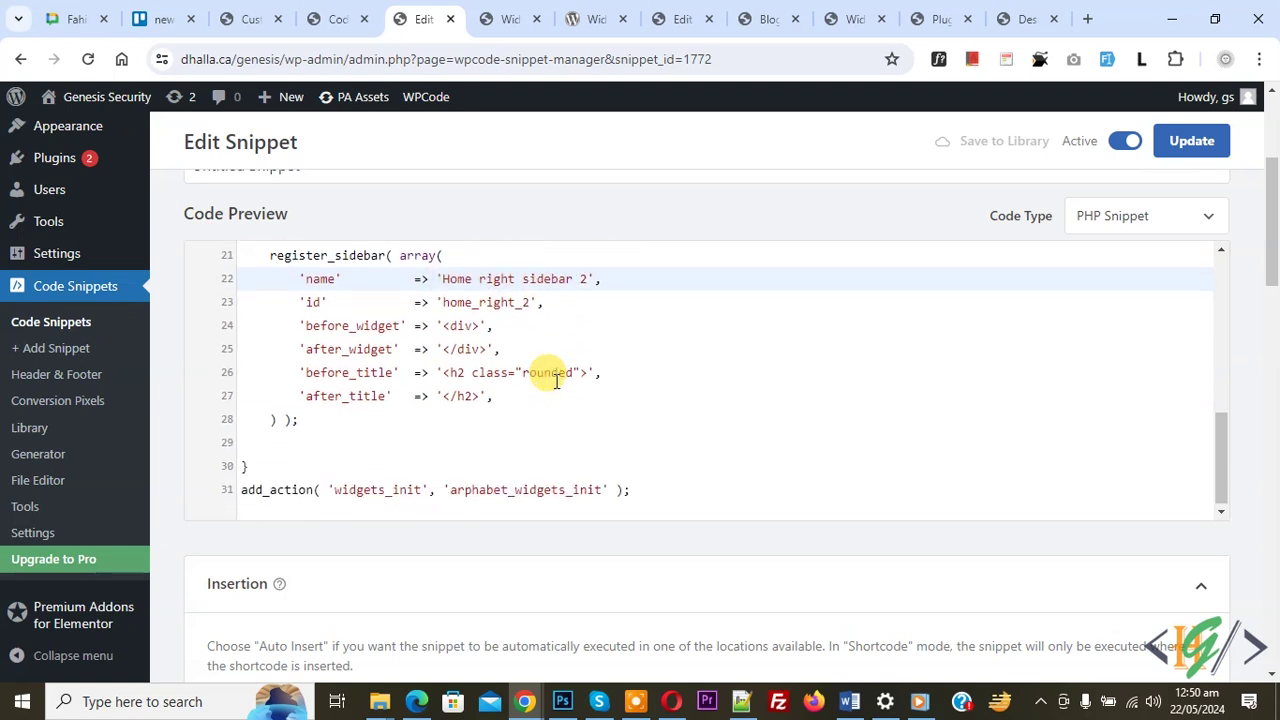
left_click(601, 489)
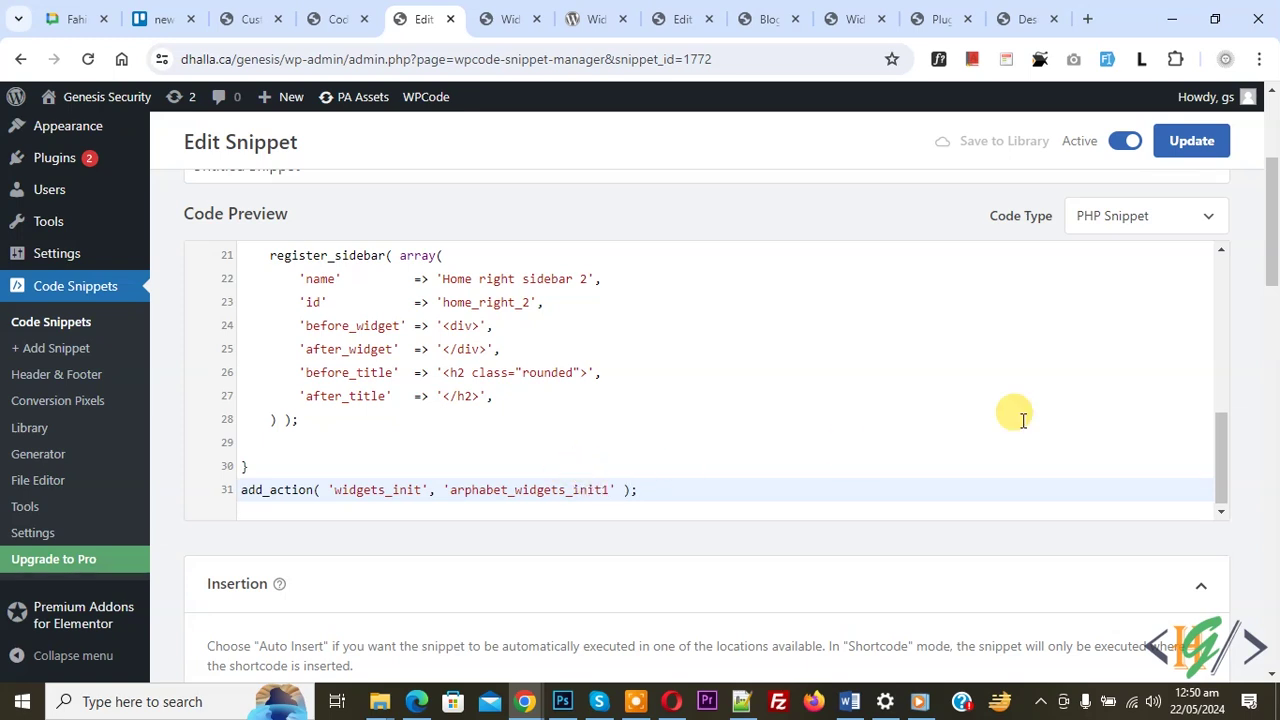
left_click(1181, 146)
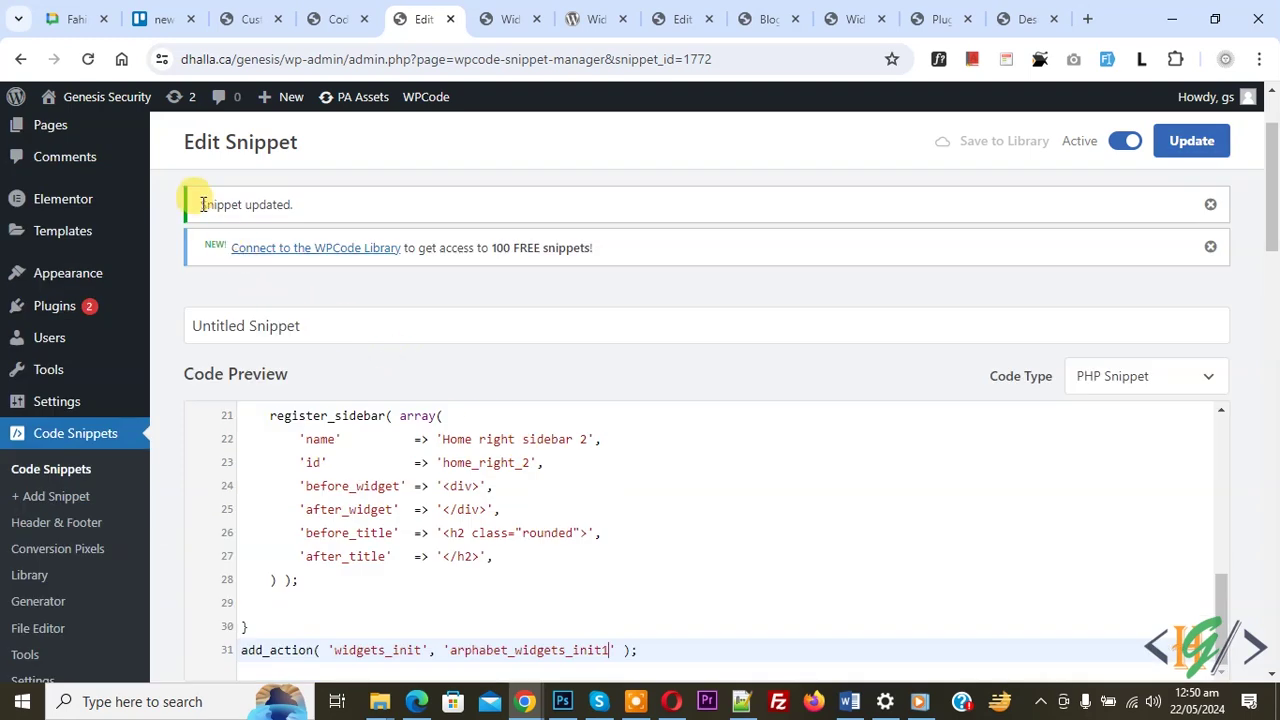
Reload the Widgets tab to show Home right sidebar 2, then go to the Elementor editor tab.
left_click_drag(196, 204, 345, 208)
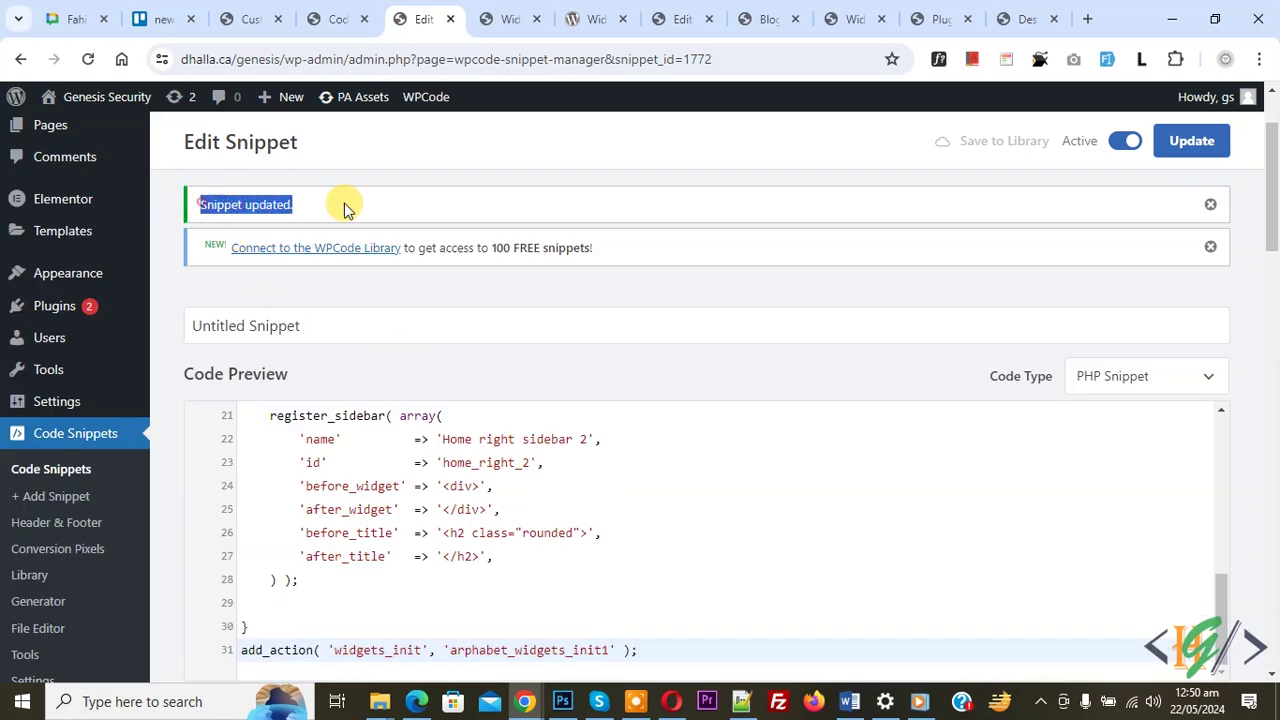
left_click(505, 19)
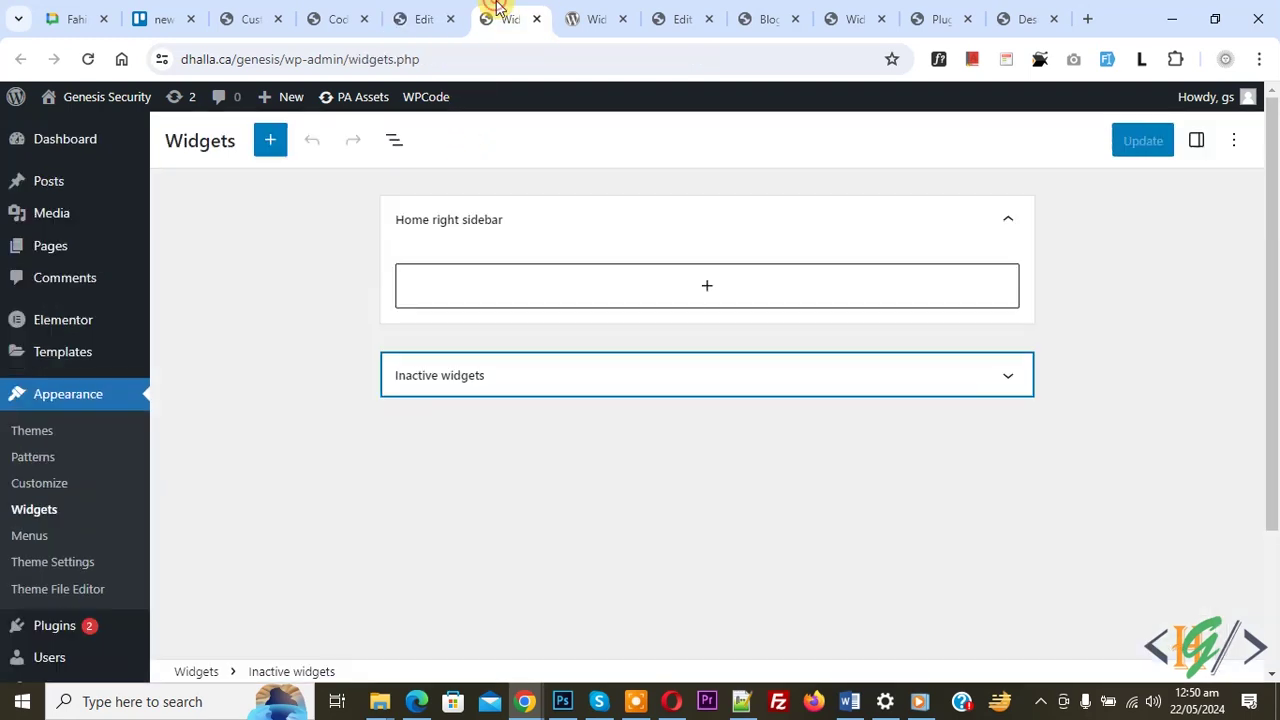
left_click(88, 59)
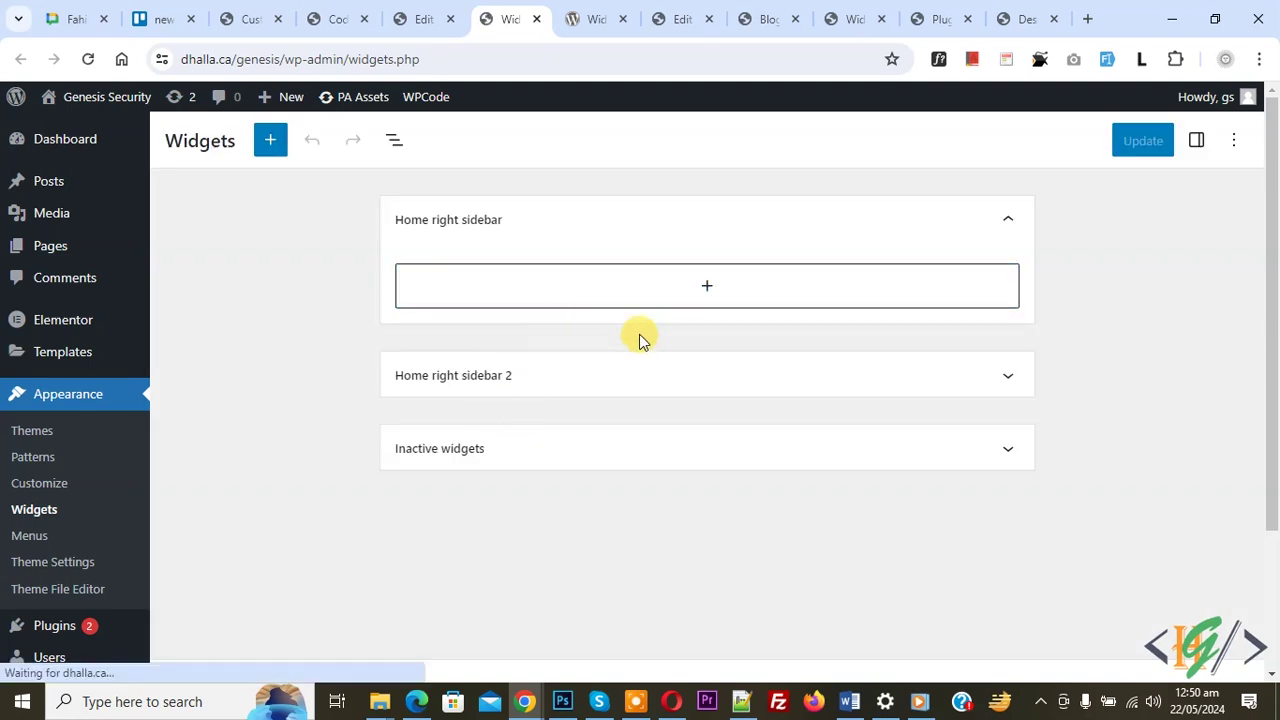
left_click(269, 143)
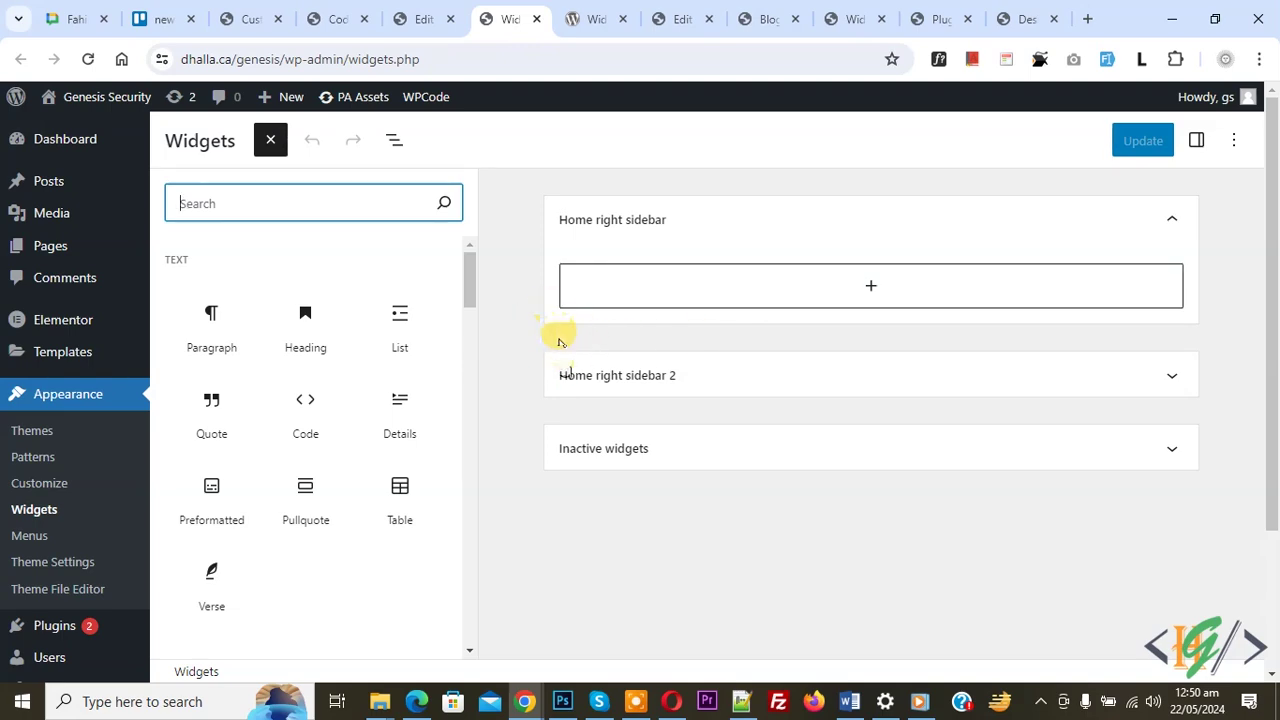
left_click(688, 12)
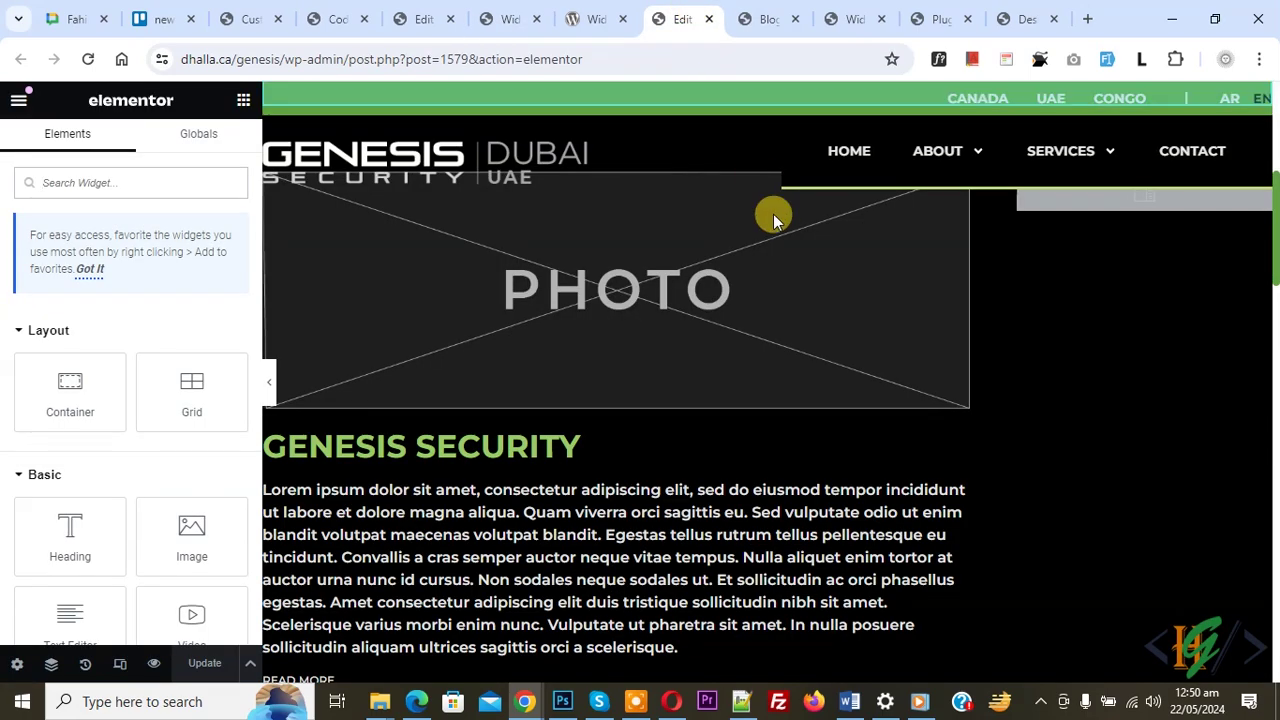
Reload Elementor, verify the sidebar widget's Choose Sidebar list includes Home right sidebar 2, then return to Codex.
left_click(88, 59)
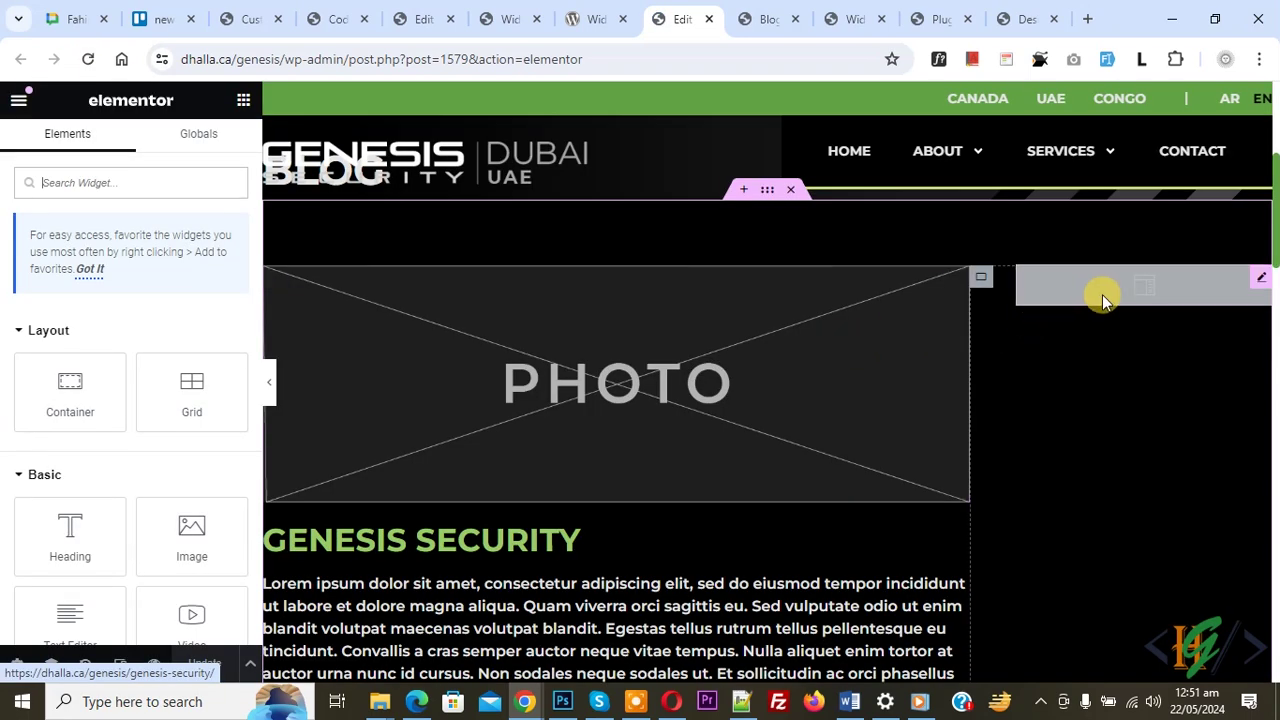
left_click(1128, 291)
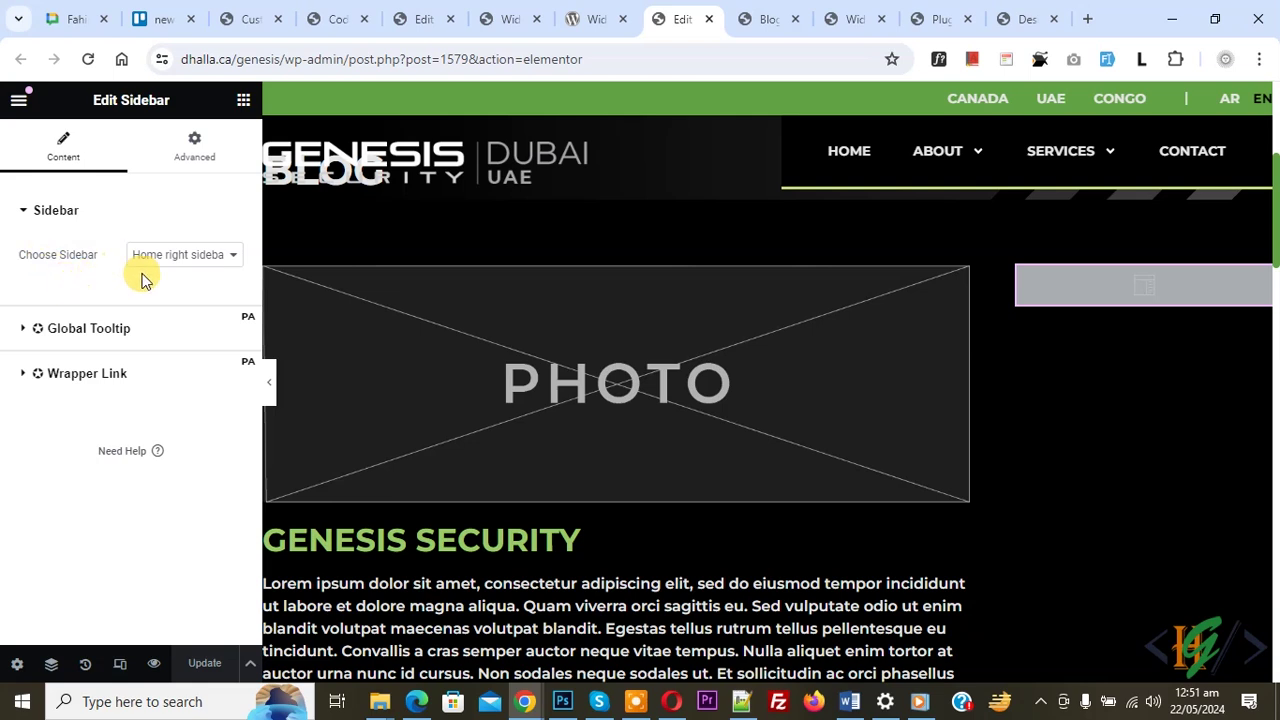
left_click(200, 260)
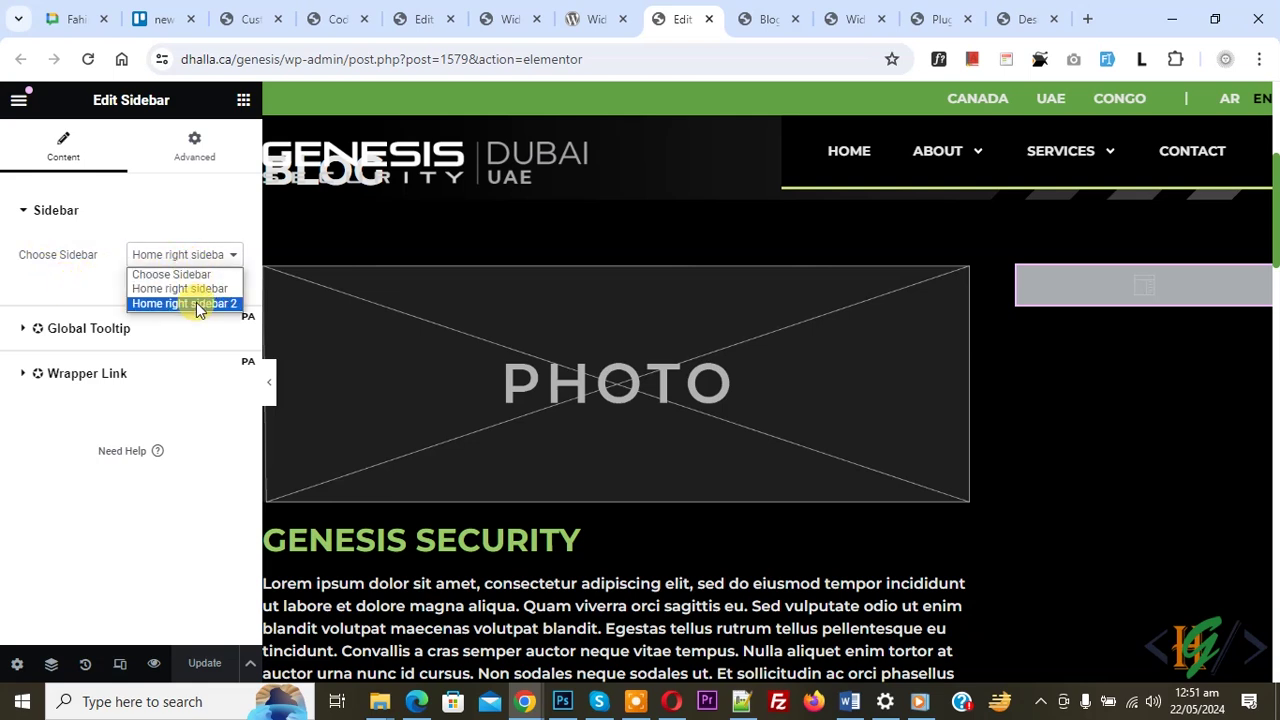
left_click(92, 295)
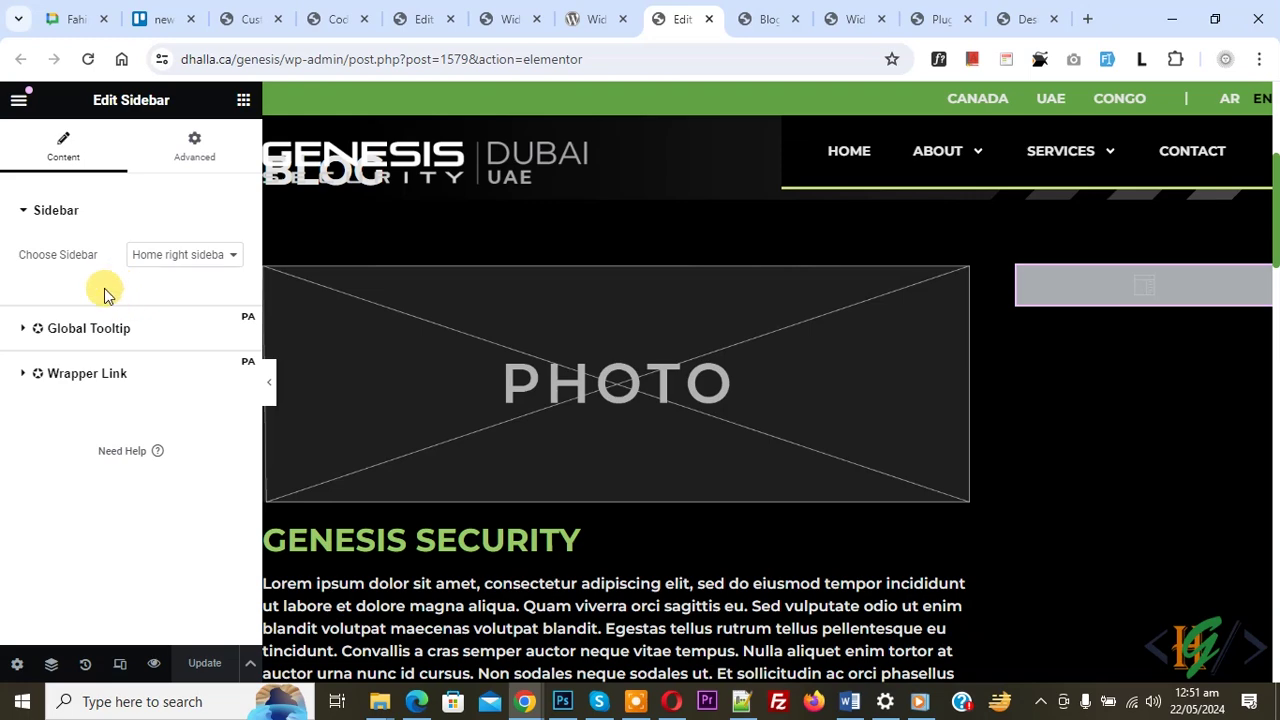
left_click(590, 19)
scroll(134, 266, "down", 4)
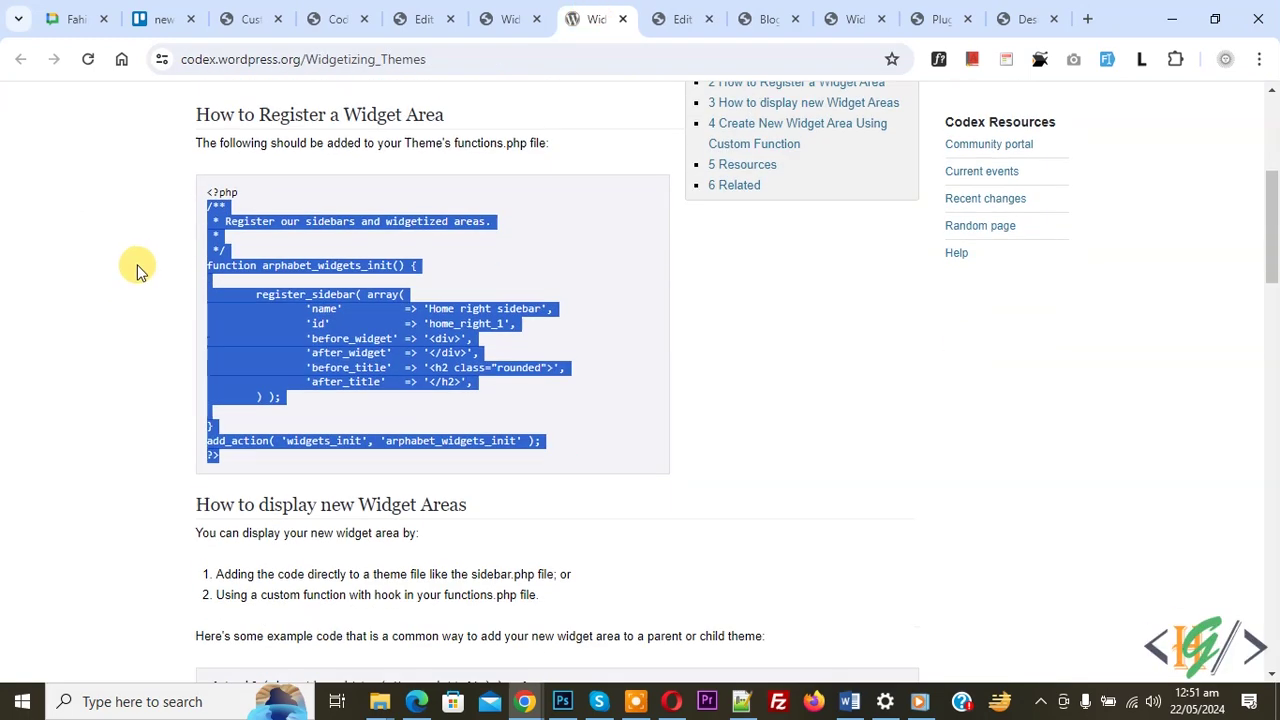
Read the dynamic_sidebar code under 'How to display new Widget Areas', then return to the Widgets tab.
scroll(240, 395, "down", 1)
scroll(300, 450, "down", 1)
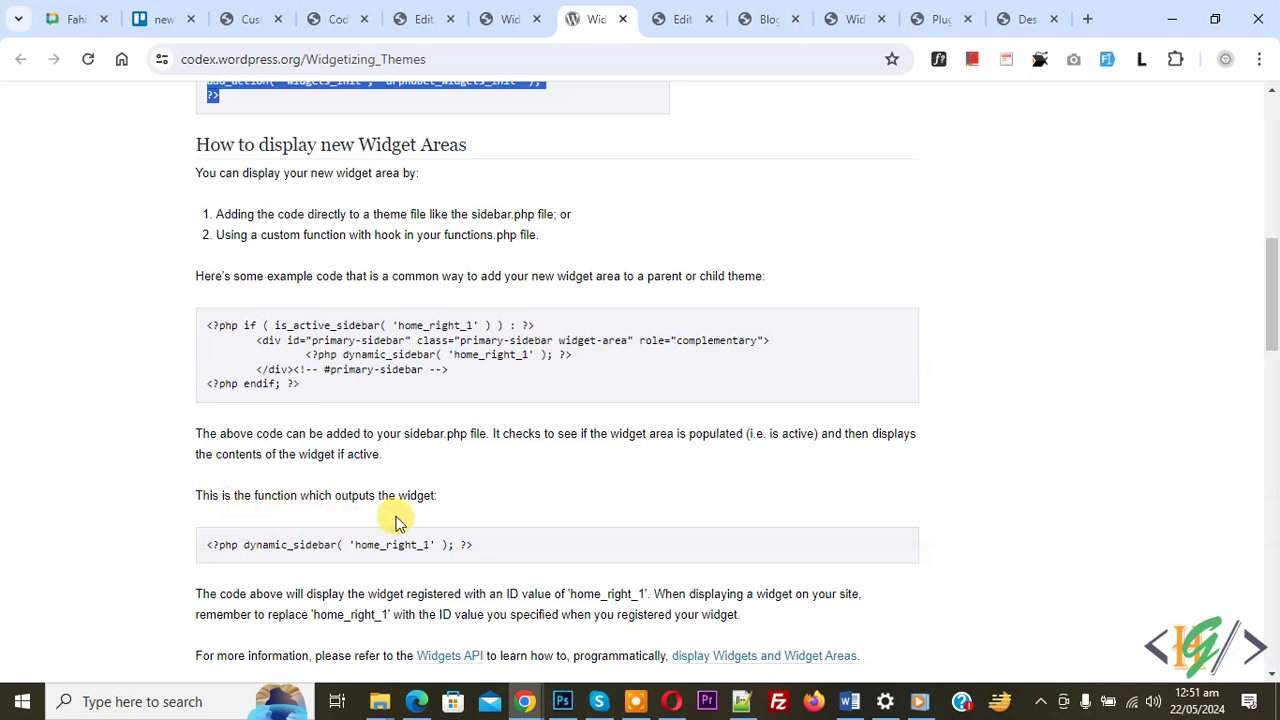
left_click_drag(252, 545, 446, 545)
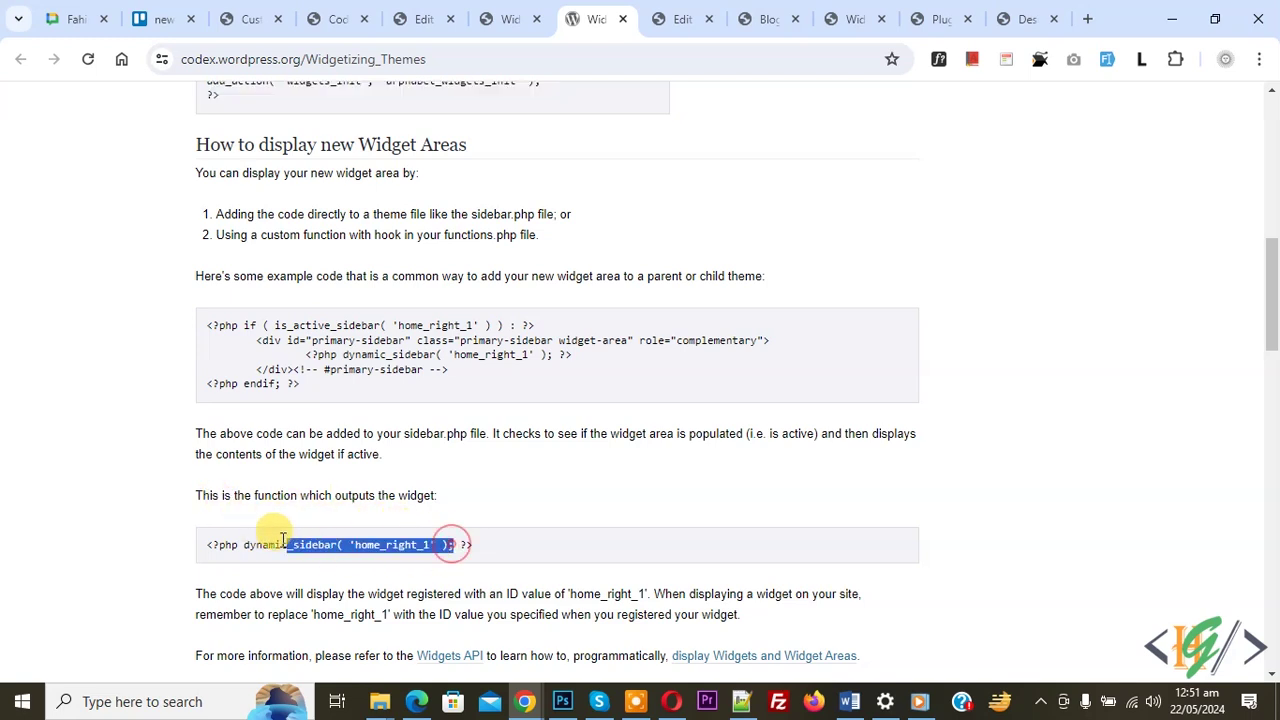
left_click(494, 20)
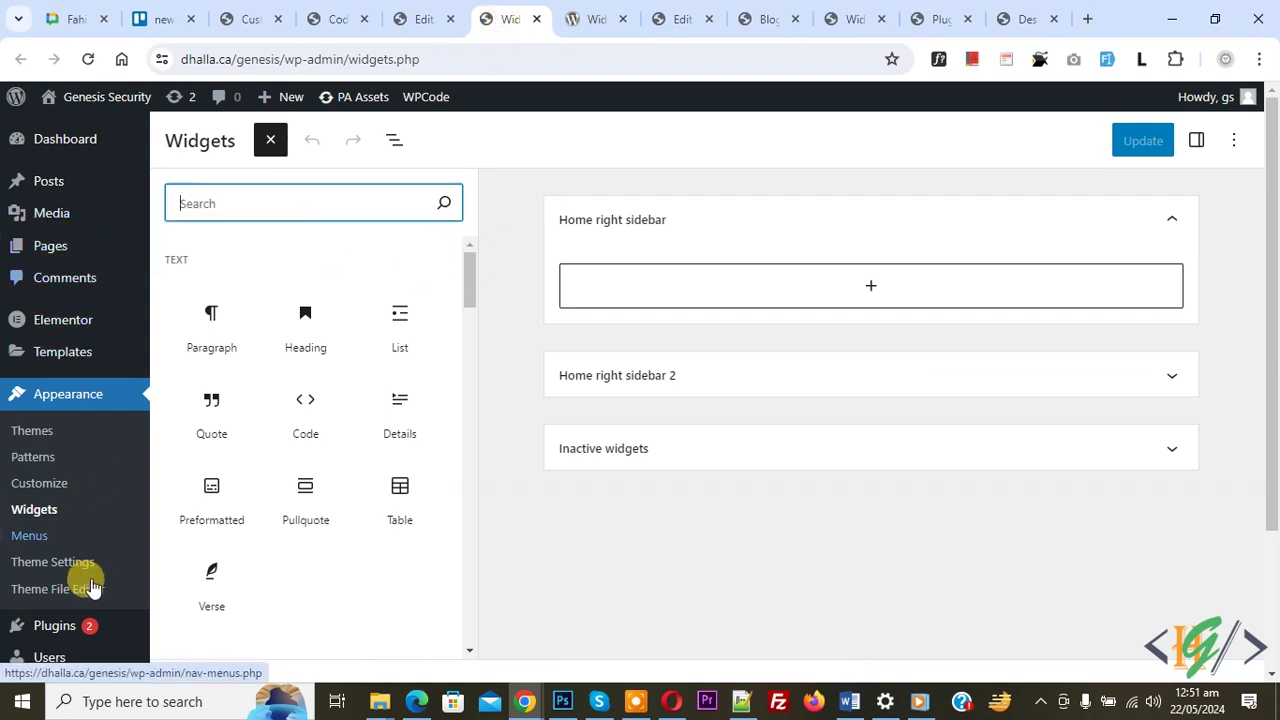
Activate Classic Widgets from Add New Plugin in a new tab, then reload the Widgets screen.
mouse_move(94, 626)
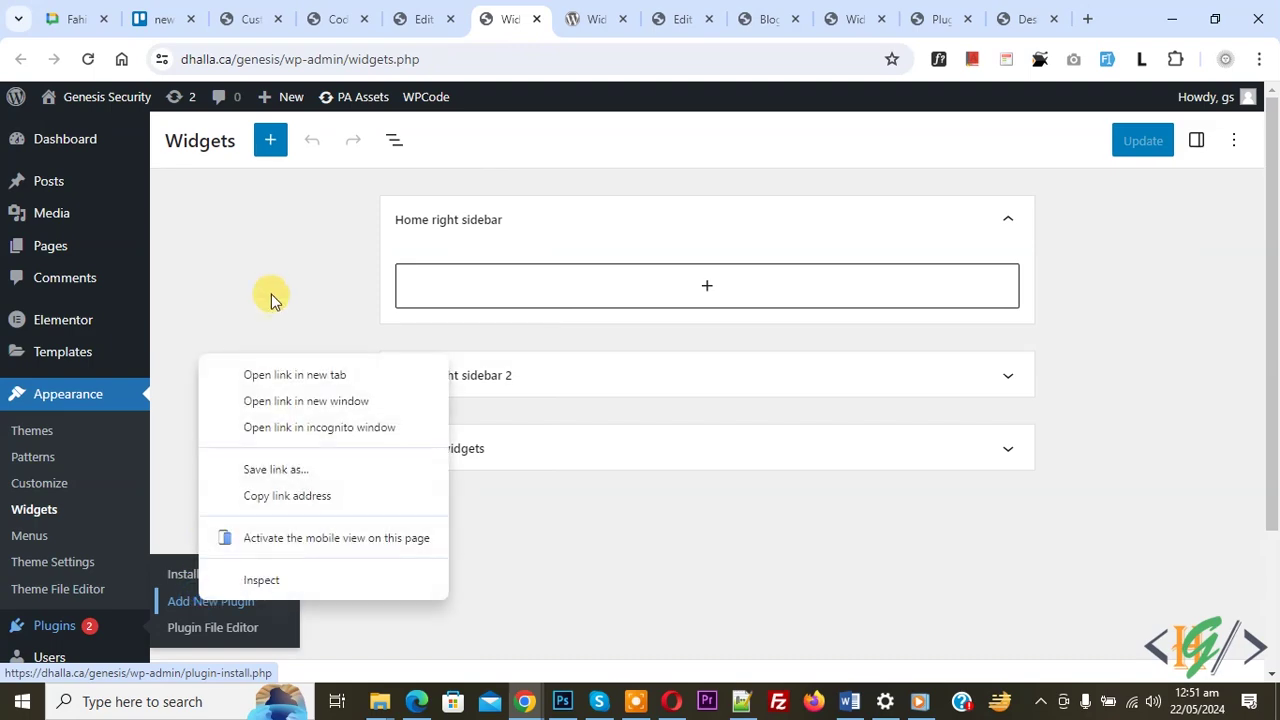
left_click(290, 374)
left_click(530, 14)
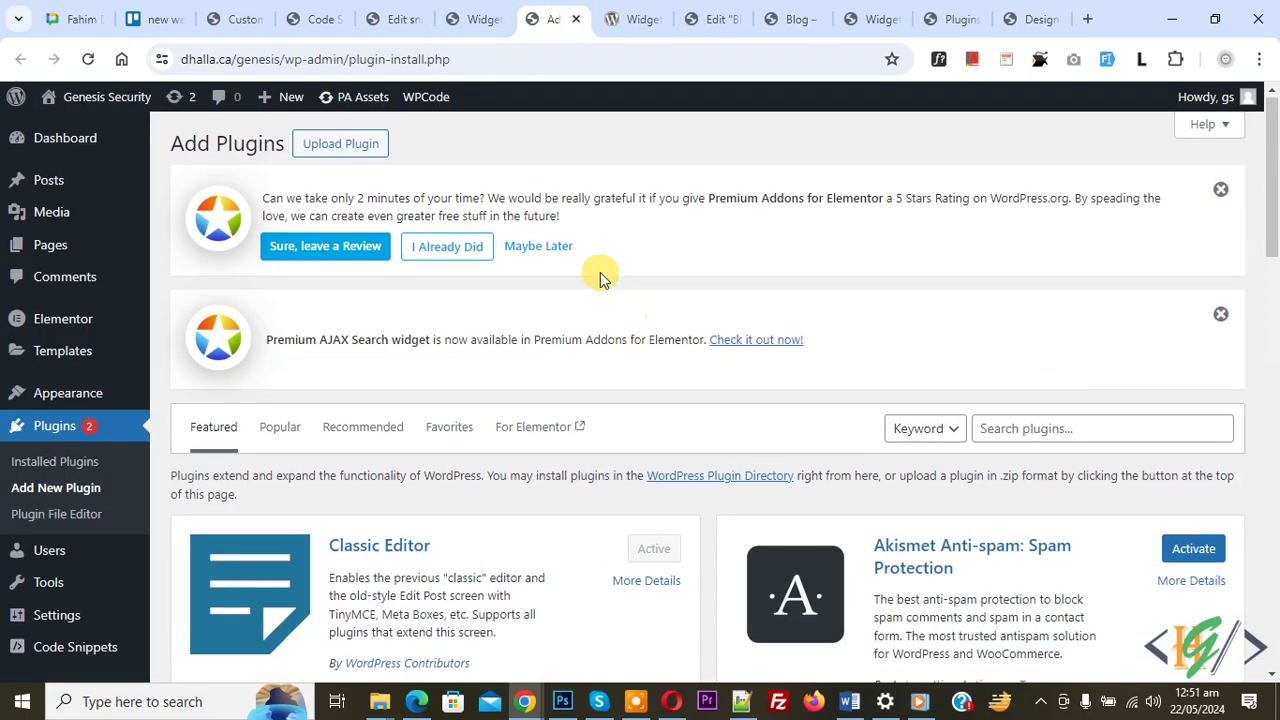
scroll(600, 272, "down", 4)
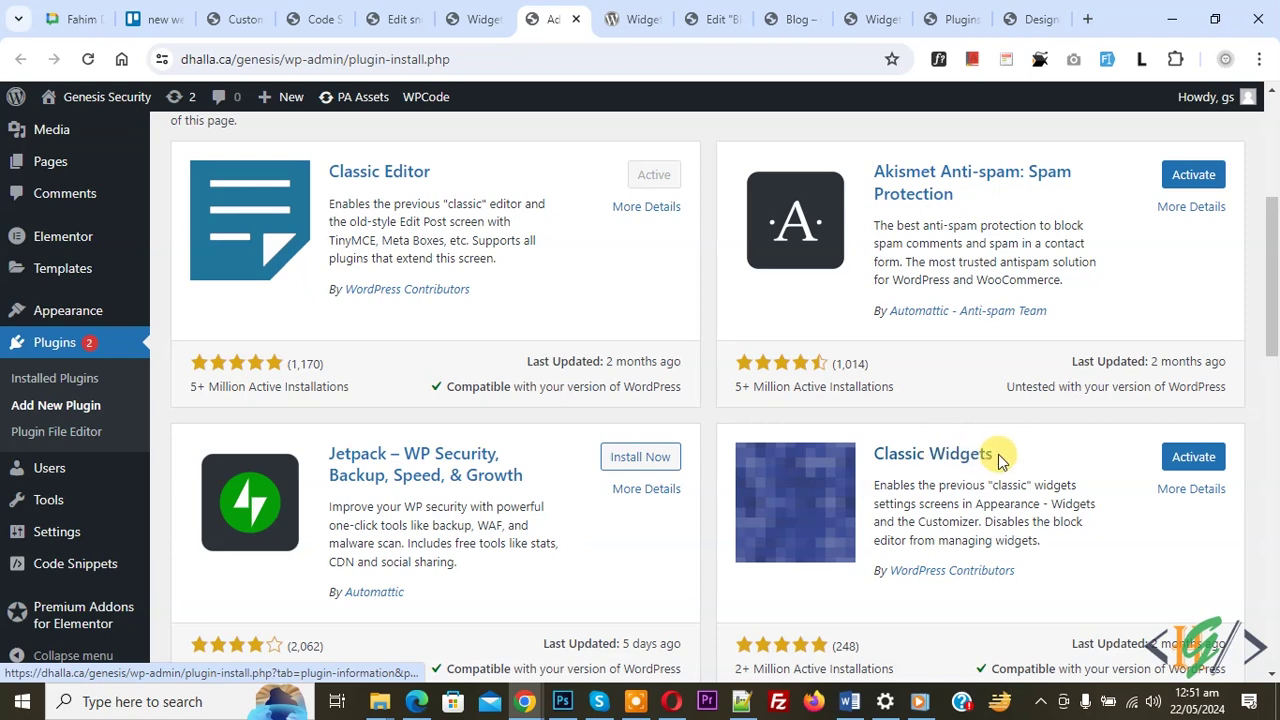
left_click(1182, 456)
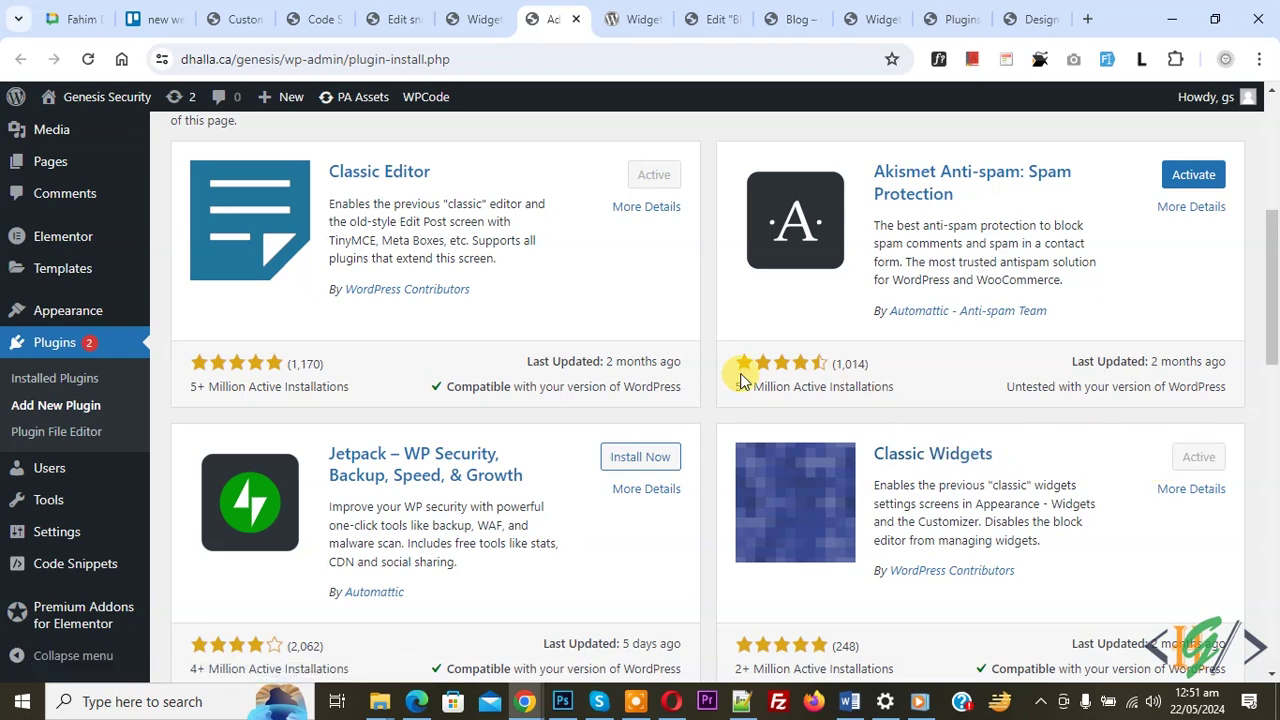
left_click(460, 19)
left_click(88, 59)
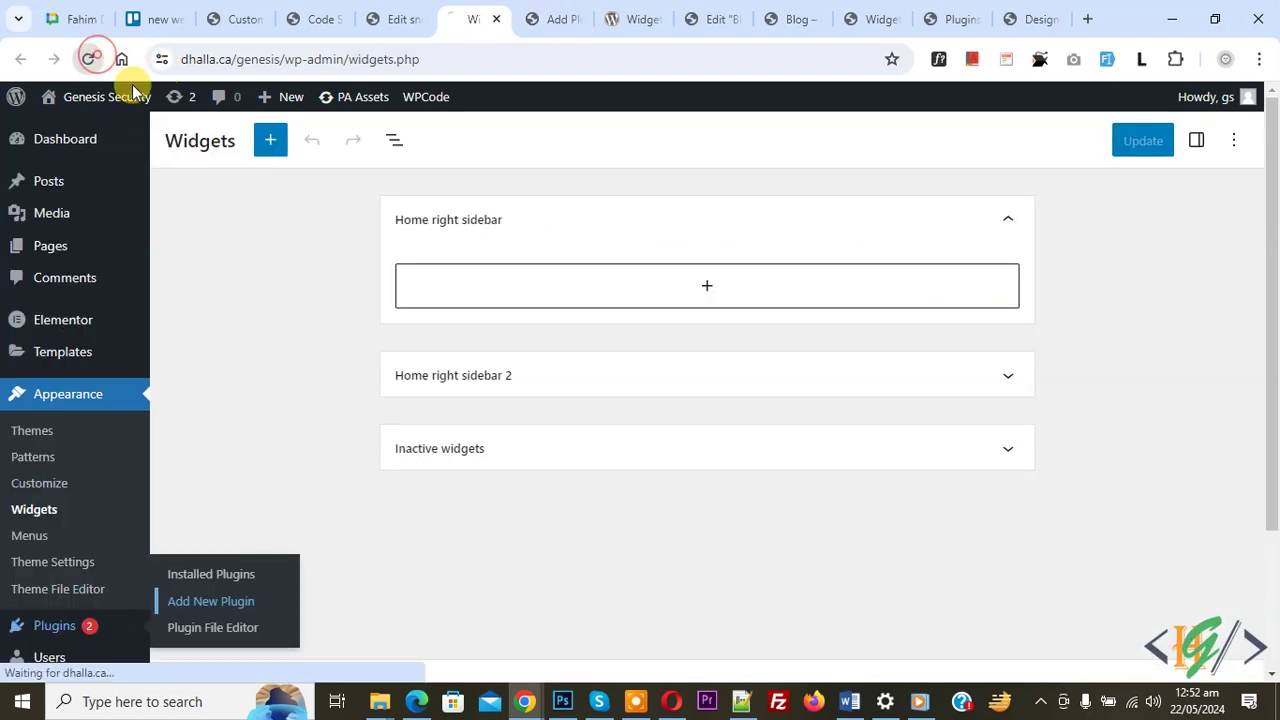
Scroll down the reloaded classic Widgets page to Home right sidebar and Home right sidebar 2.
scroll(647, 368, "down", 2)
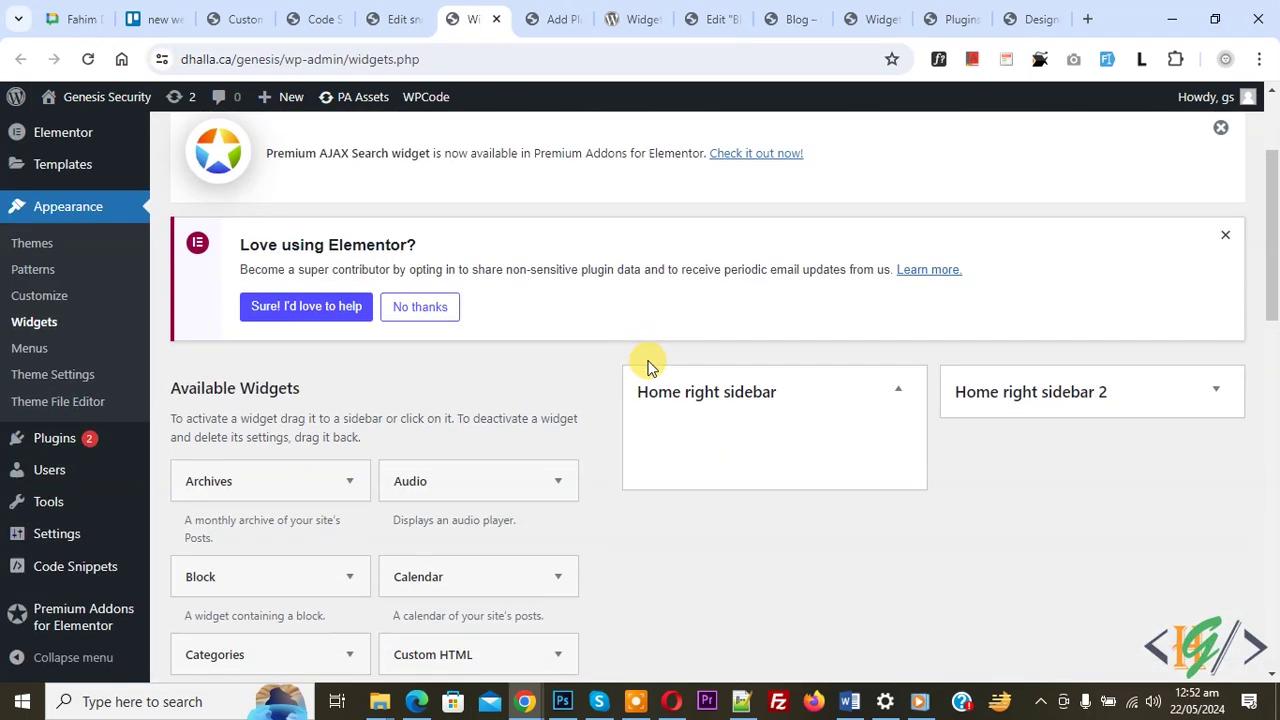